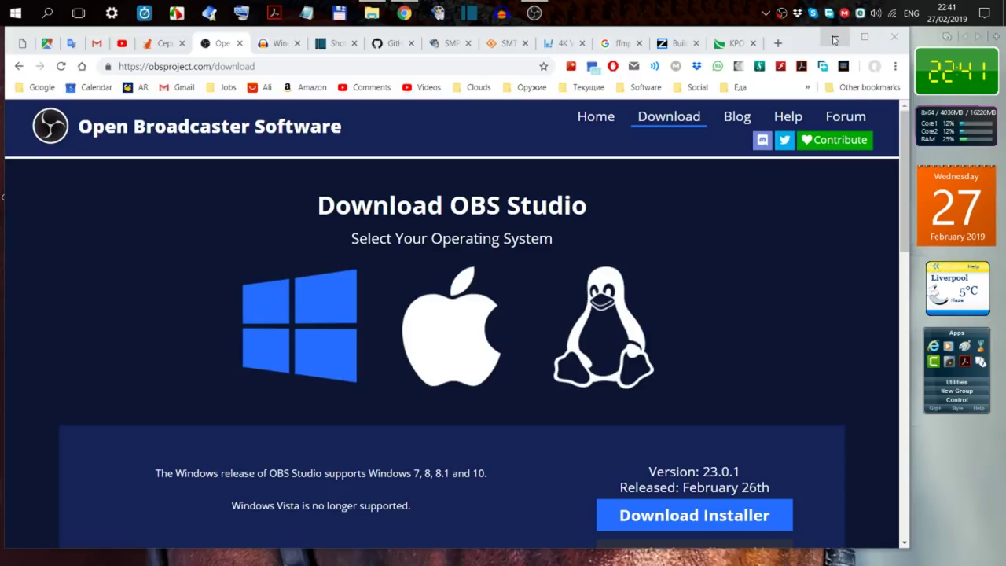
Clear the open windows, switch to OBS, and review the Desktop Audio filters, including the Gain filter
{"action": "left_click", "coordinate": [834, 39]}
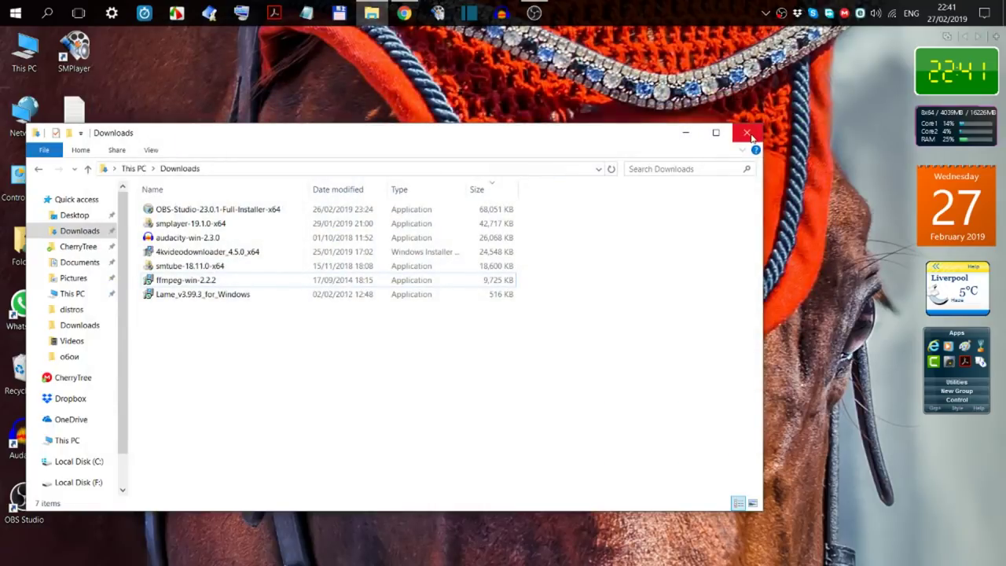
{"action": "left_click", "coordinate": [685, 133]}
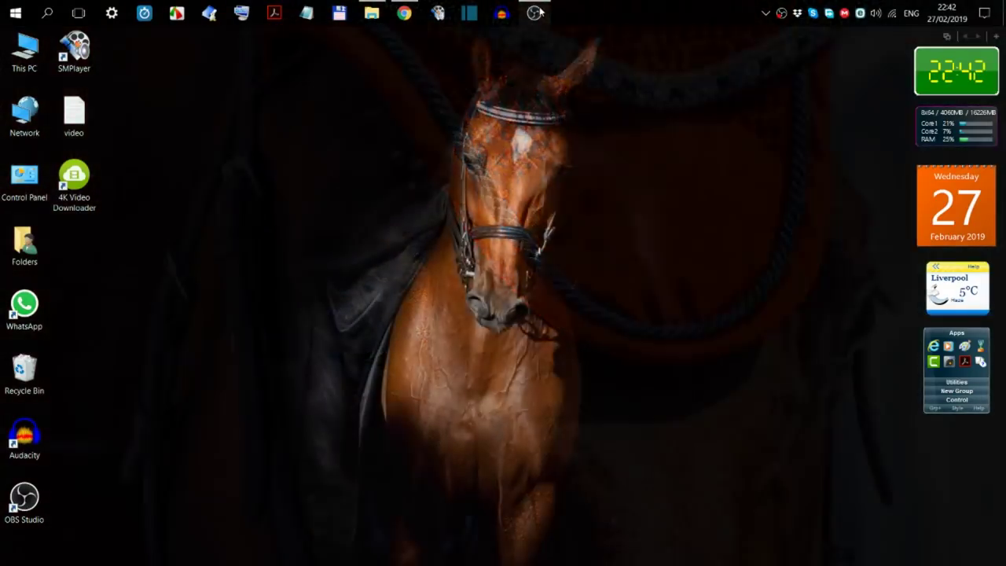
{"action": "left_click", "coordinate": [537, 12]}
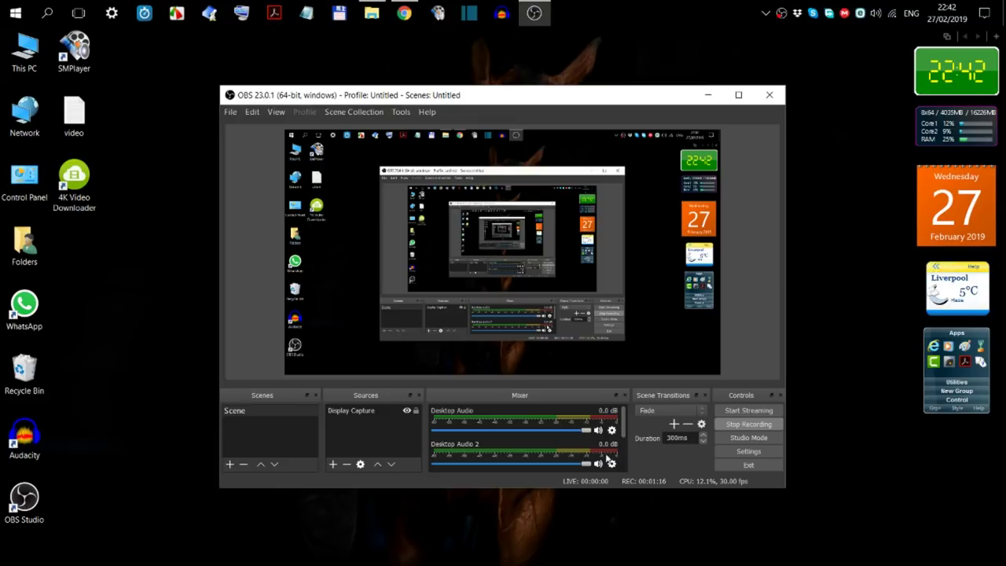
{"action": "left_click", "coordinate": [612, 430]}
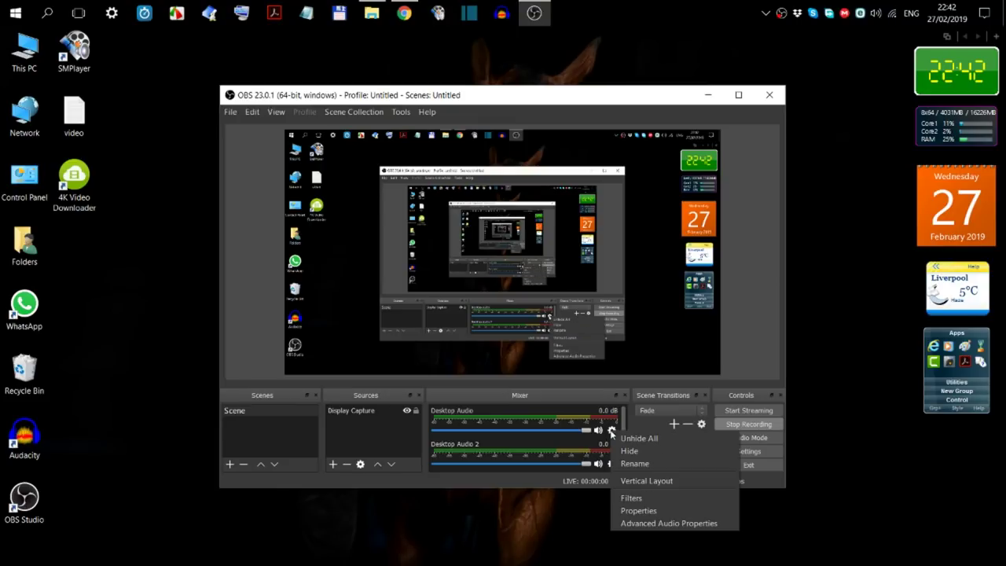
{"action": "left_click", "coordinate": [644, 498]}
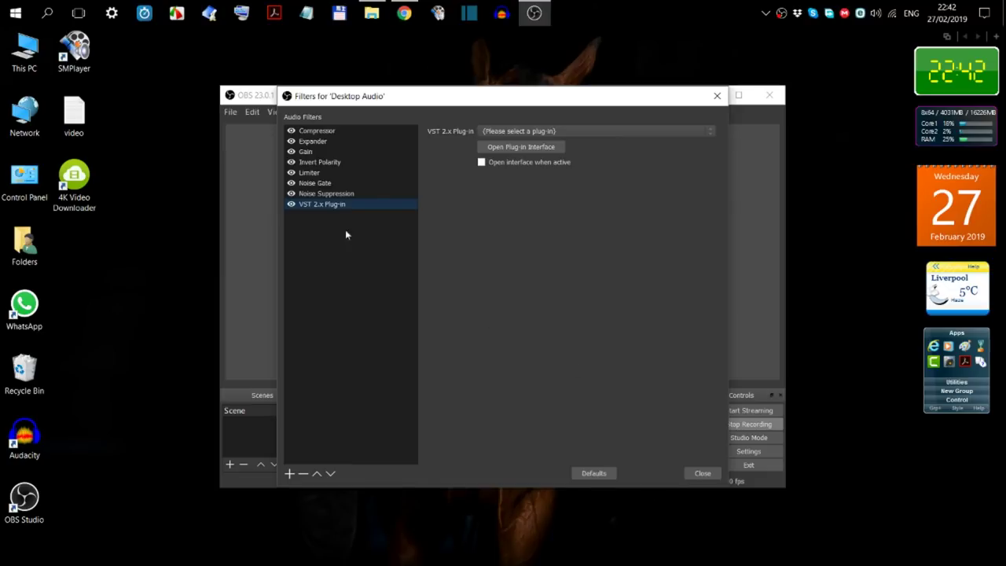
{"action": "left_click", "coordinate": [307, 152]}
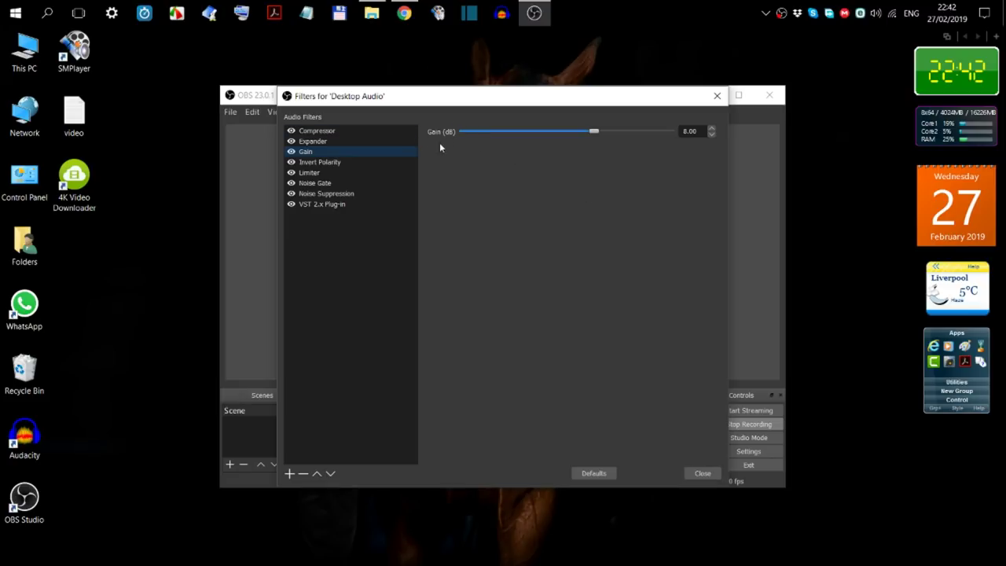
{"action": "left_click", "coordinate": [703, 473]}
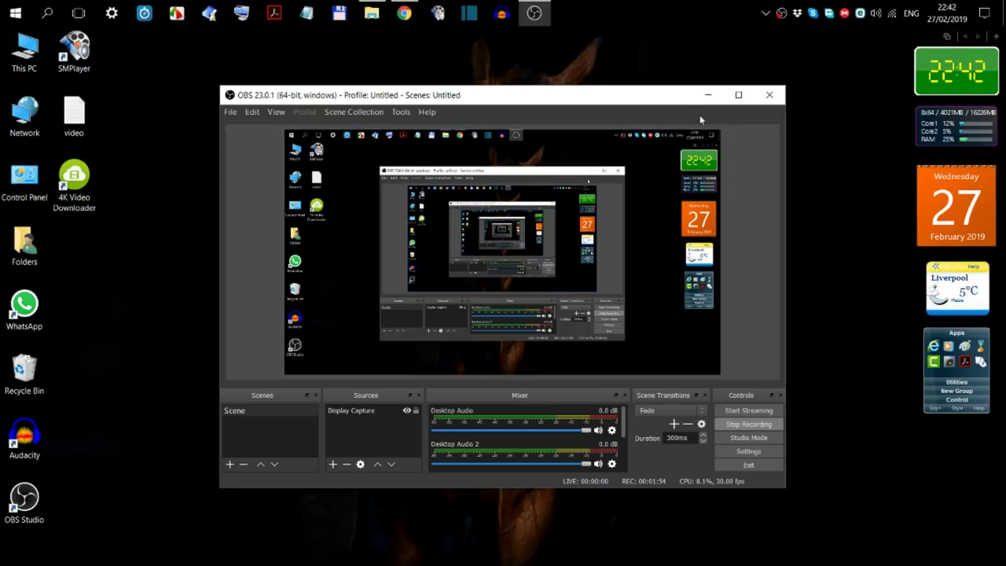
Review the Output and Audio settings in OBS, close the settings and minimize OBS
{"action": "left_click", "coordinate": [762, 452]}
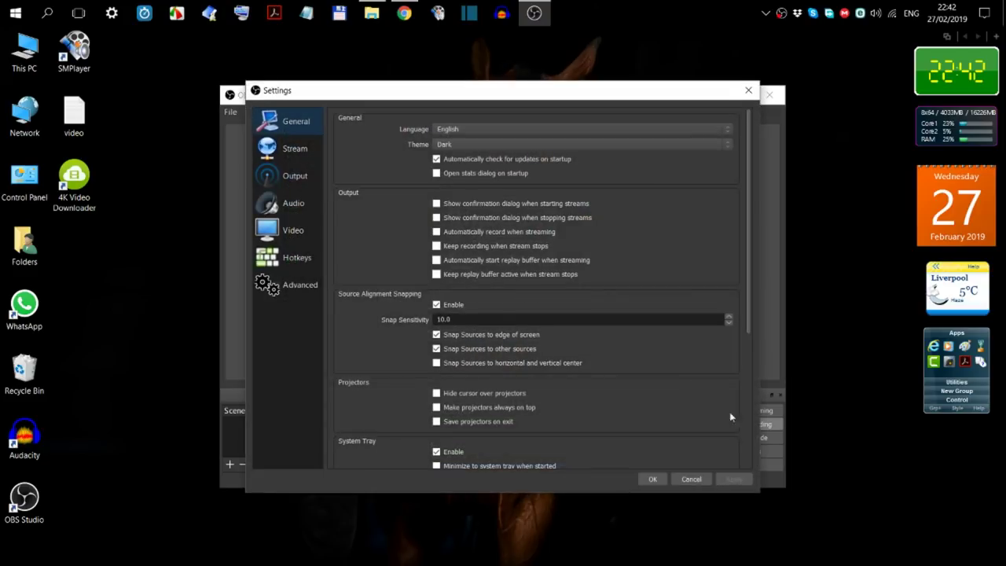
{"action": "left_click", "coordinate": [292, 180]}
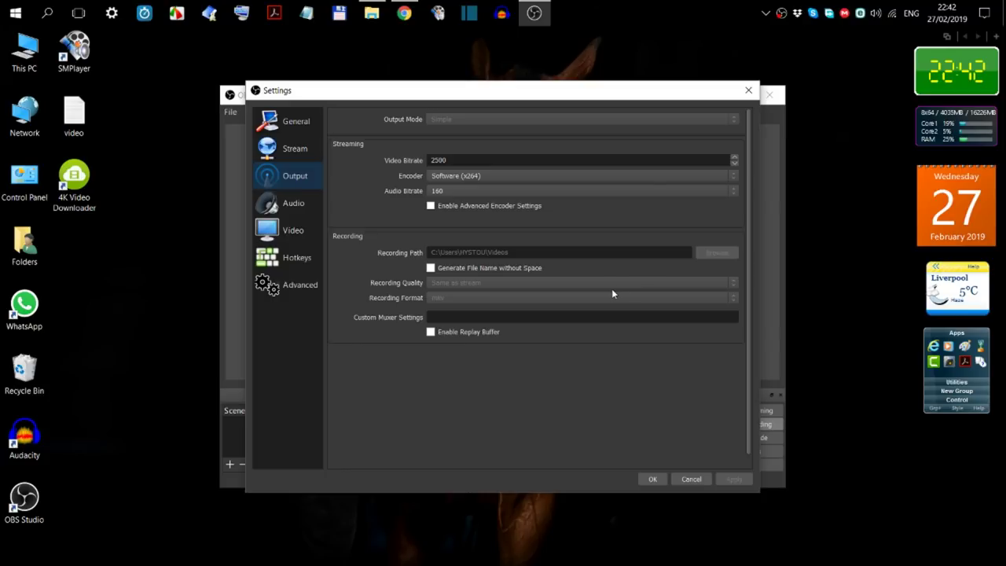
{"action": "left_click", "coordinate": [299, 209]}
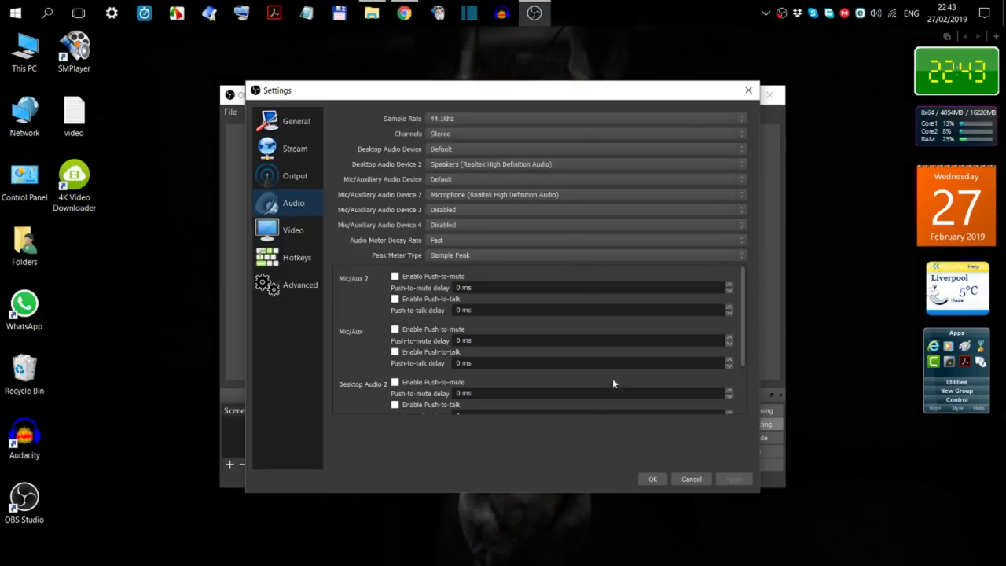
{"action": "left_click", "coordinate": [654, 479]}
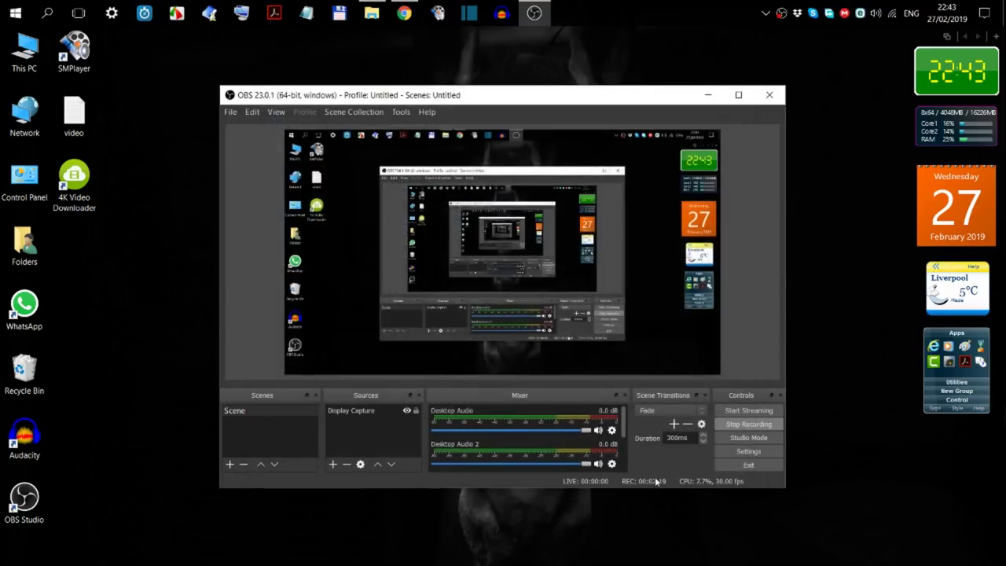
{"action": "left_click", "coordinate": [710, 94]}
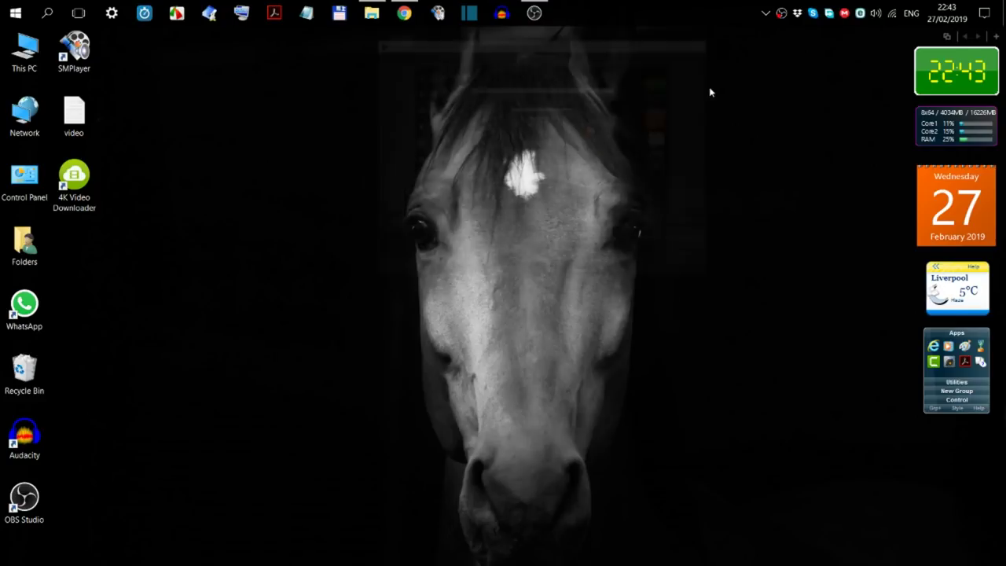
Bring OBS back up, check the Display Capture source in the scene, and minimize OBS again
{"action": "left_click", "coordinate": [535, 13]}
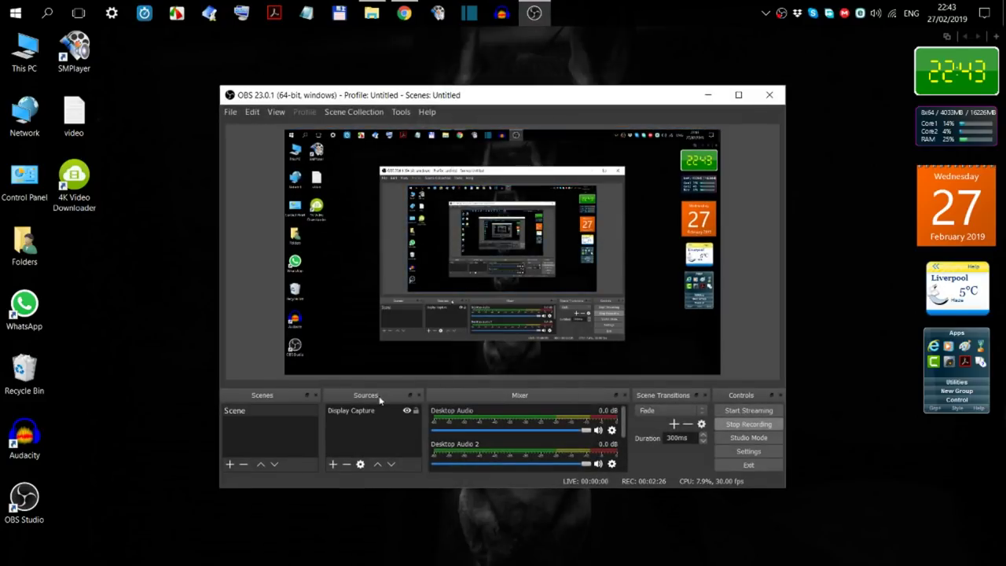
{"action": "left_click", "coordinate": [340, 416]}
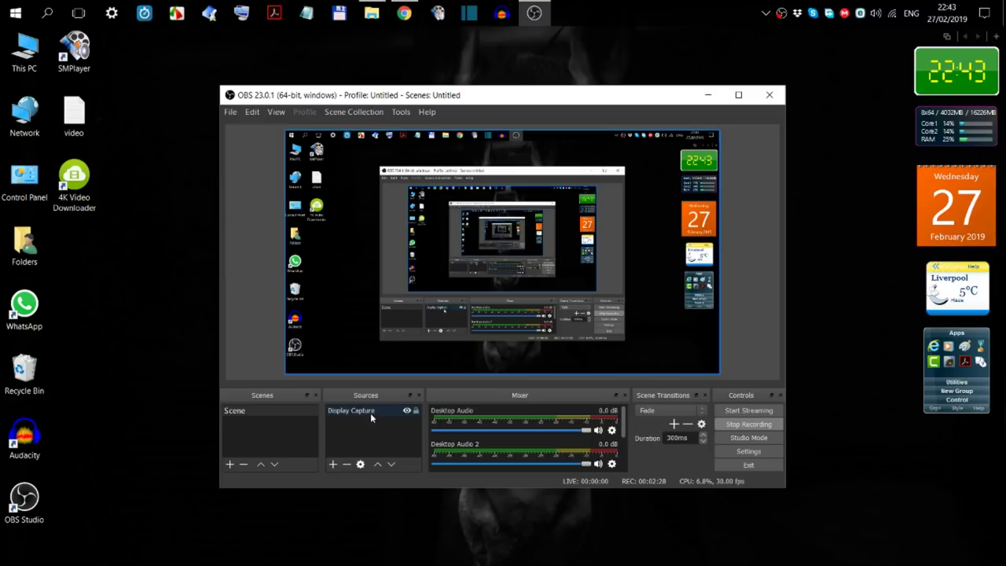
{"action": "left_click", "coordinate": [349, 440]}
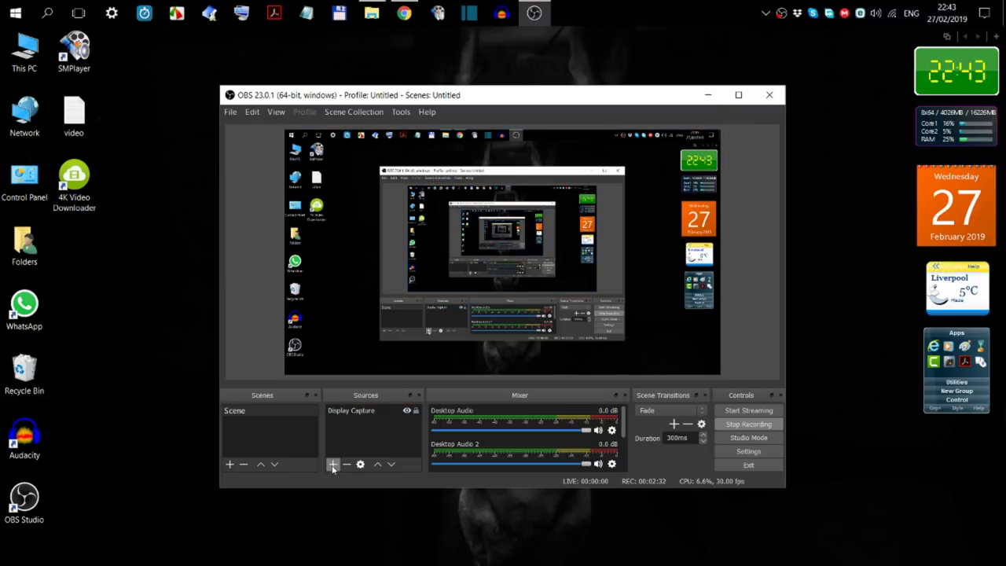
{"action": "left_click", "coordinate": [372, 345]}
{"action": "left_click", "coordinate": [708, 95]}
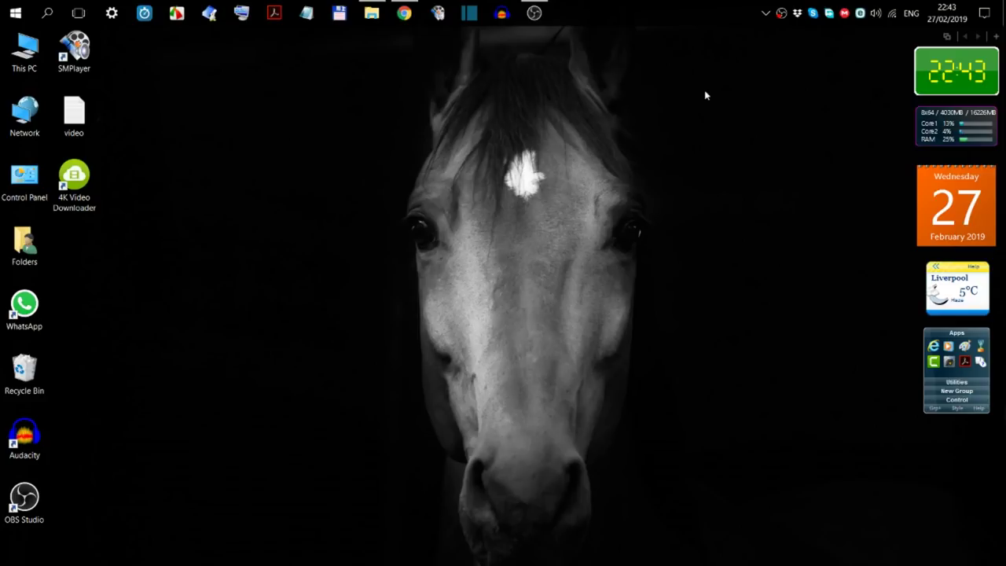
Switch to Chrome and view the installers in the audacity folder of the online disk's video-editors folder
{"action": "left_click", "coordinate": [37, 440]}
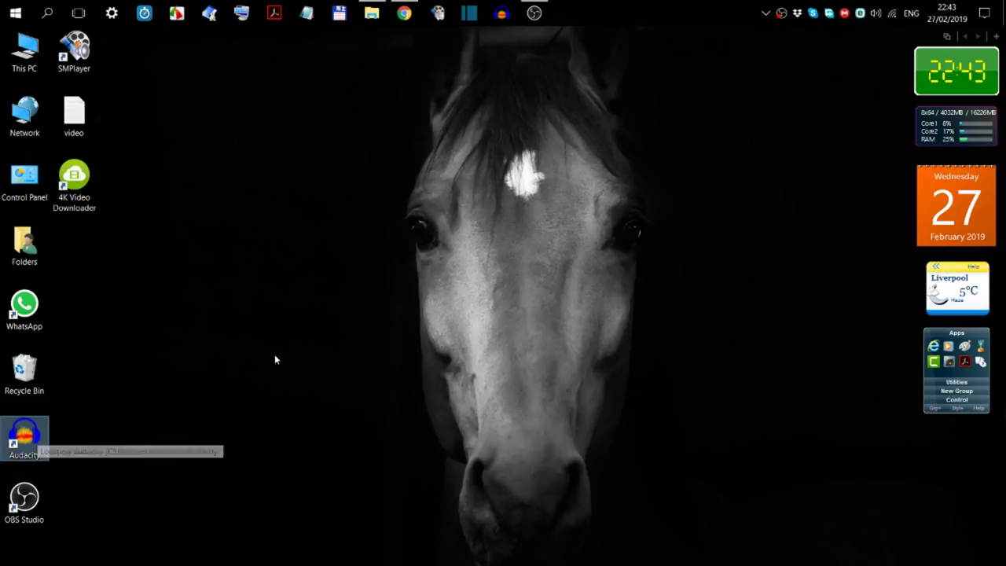
{"action": "left_click", "coordinate": [408, 14]}
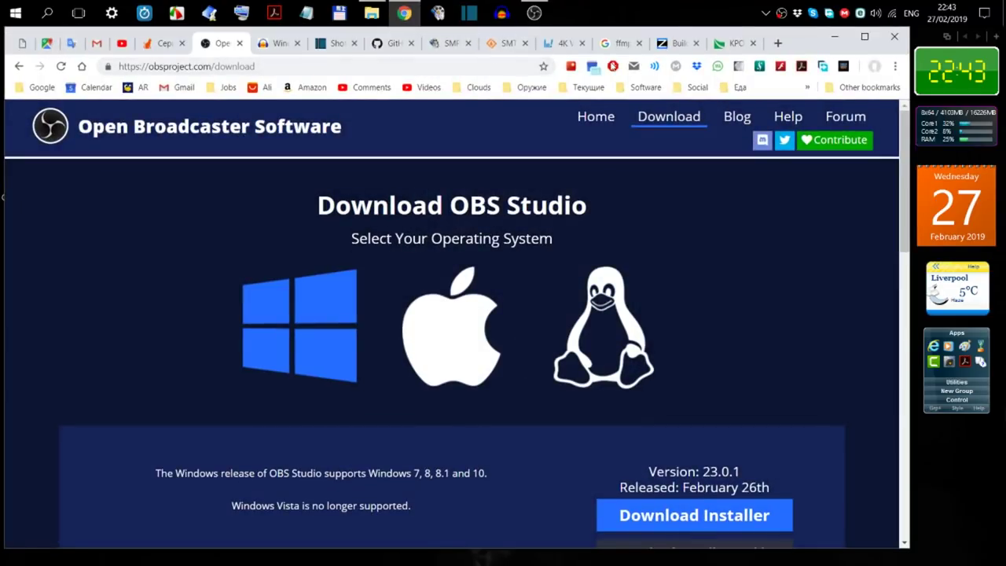
{"action": "left_click", "coordinate": [734, 42]}
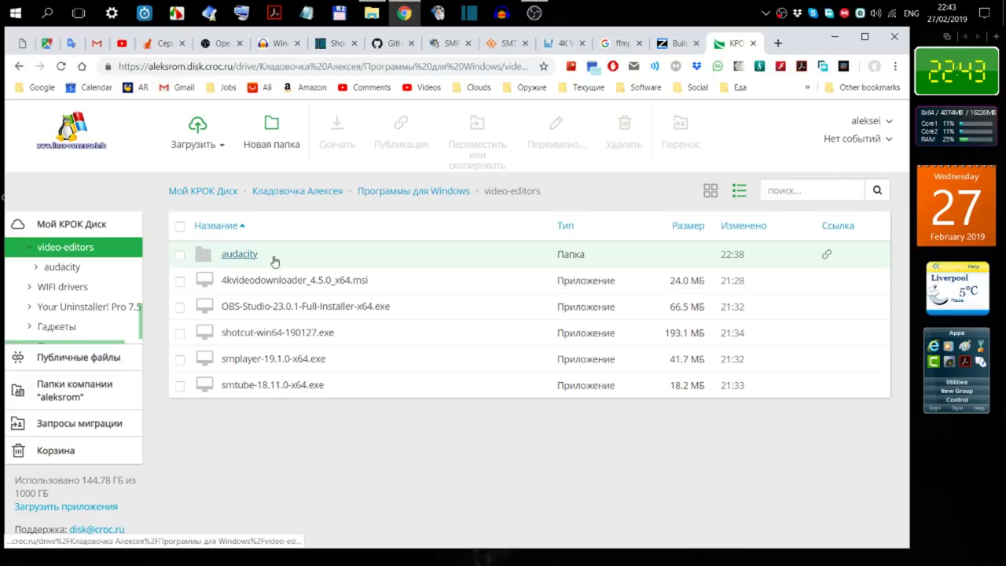
{"action": "left_click", "coordinate": [248, 256]}
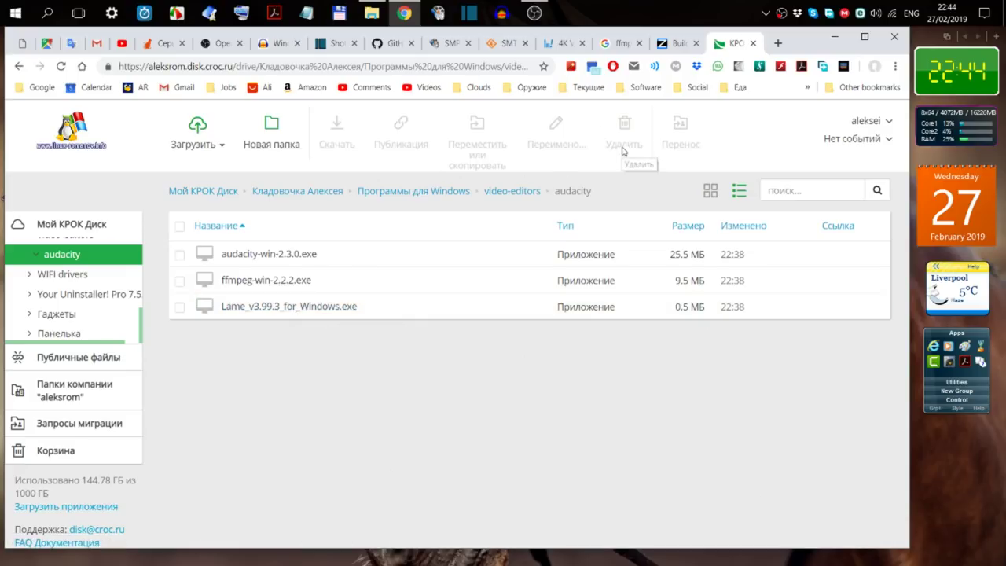
{"action": "left_click", "coordinate": [835, 37]}
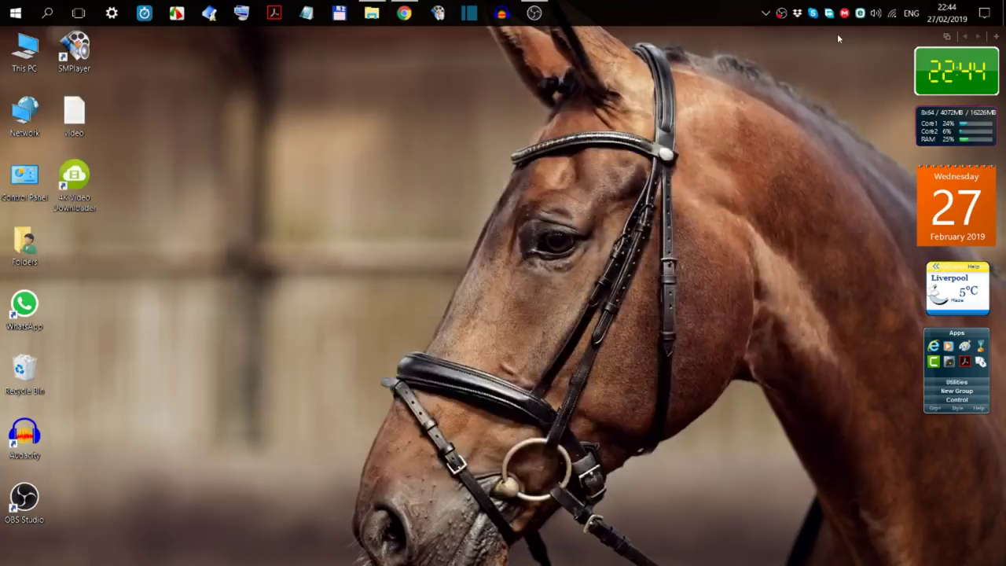
{"action": "double_click", "coordinate": [29, 432]}
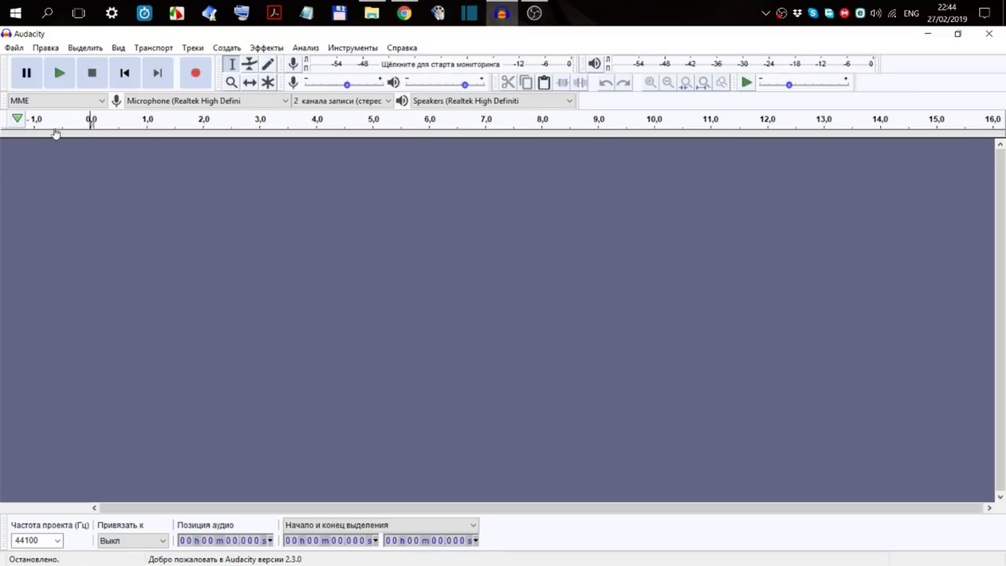
{"action": "left_click", "coordinate": [17, 50]}
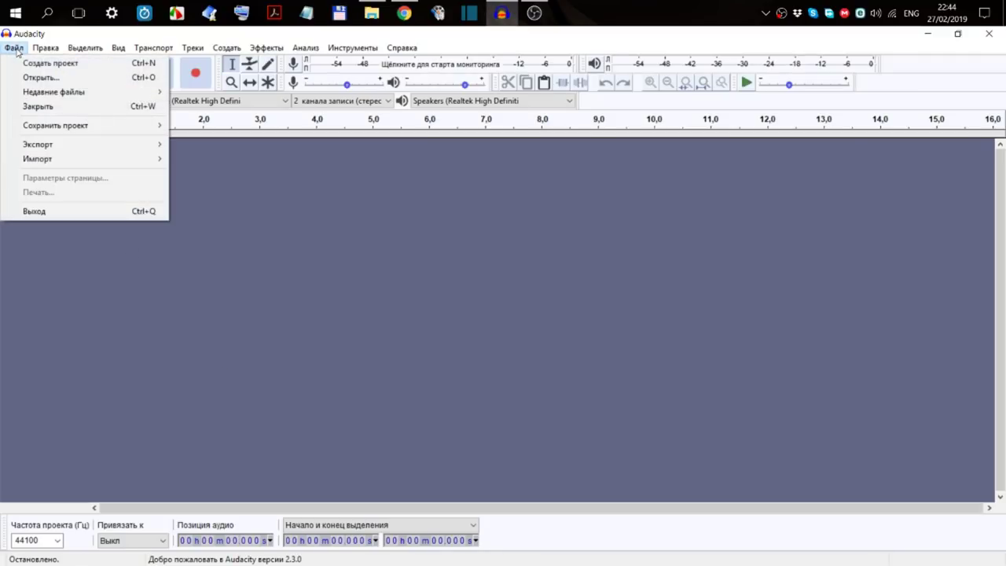
{"action": "left_click", "coordinate": [35, 79]}
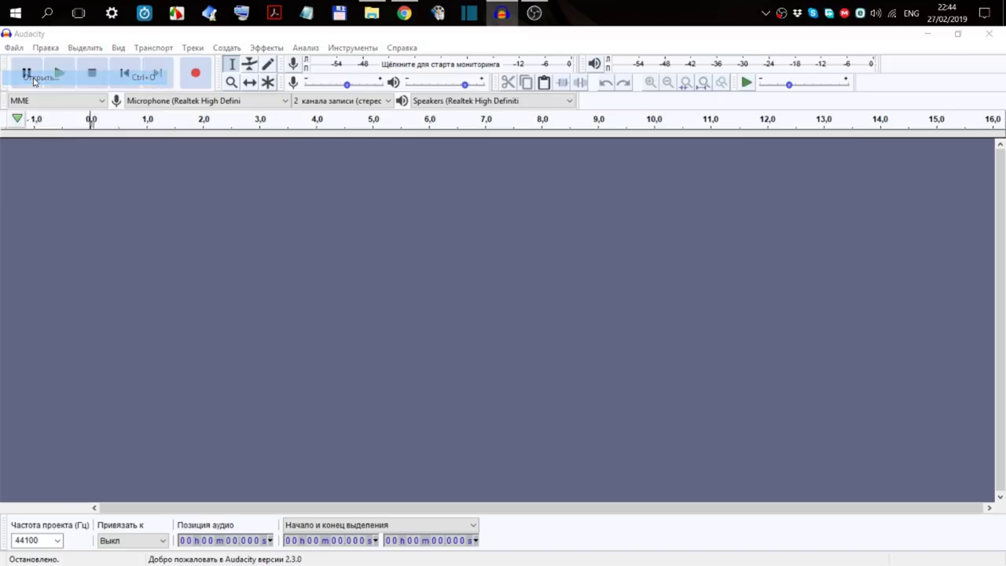
{"action": "left_click", "coordinate": [187, 154]}
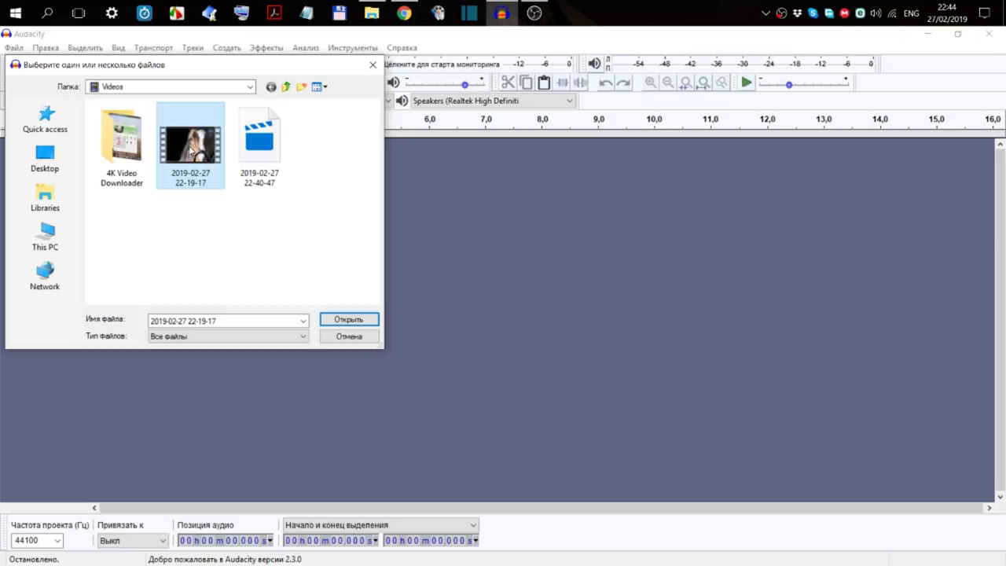
{"action": "double_click", "coordinate": [188, 143]}
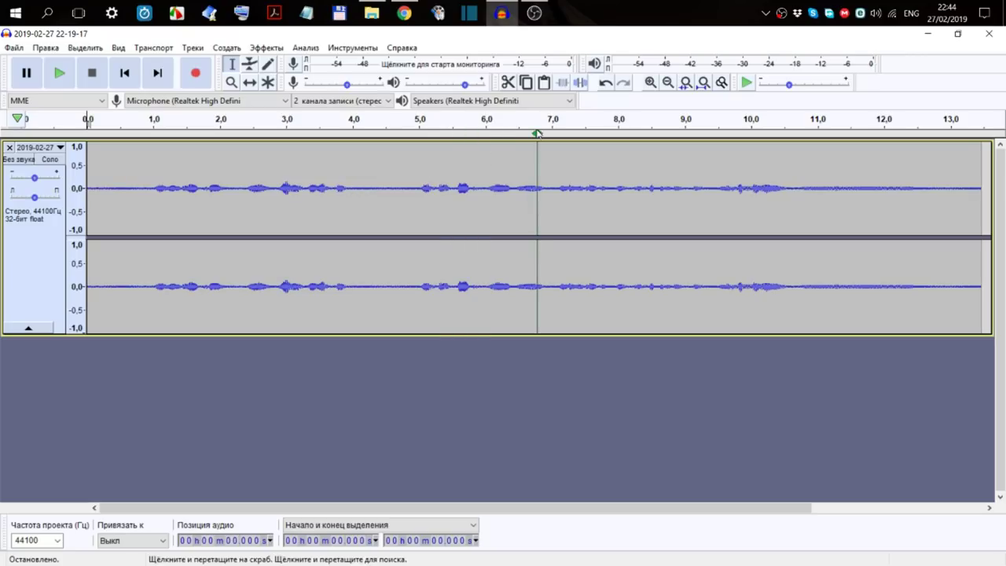
Select the speech-free noise passage from about 4.0 s to 5.0 s on the track and play it
{"action": "left_click", "coordinate": [650, 82]}
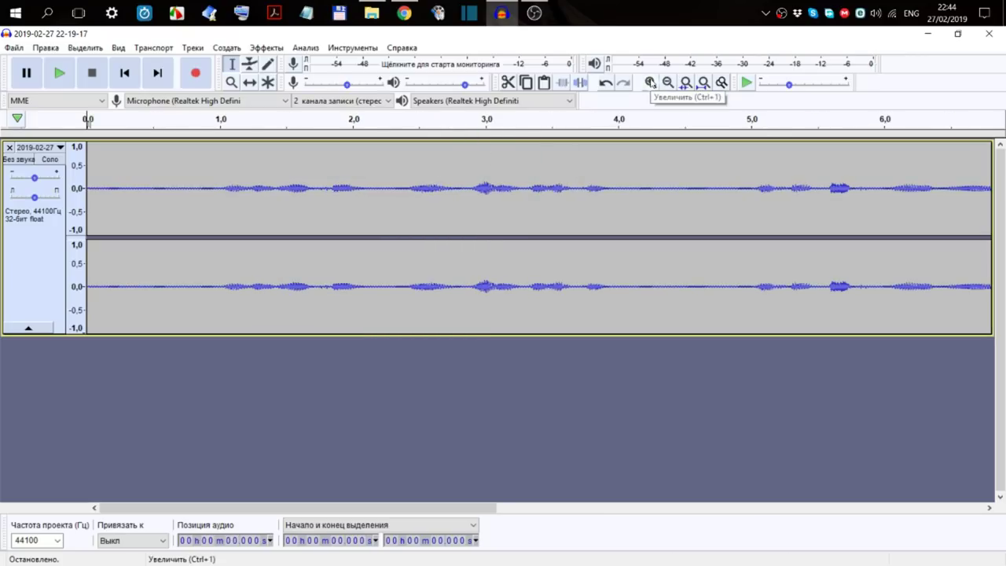
{"action": "left_click", "coordinate": [650, 82]}
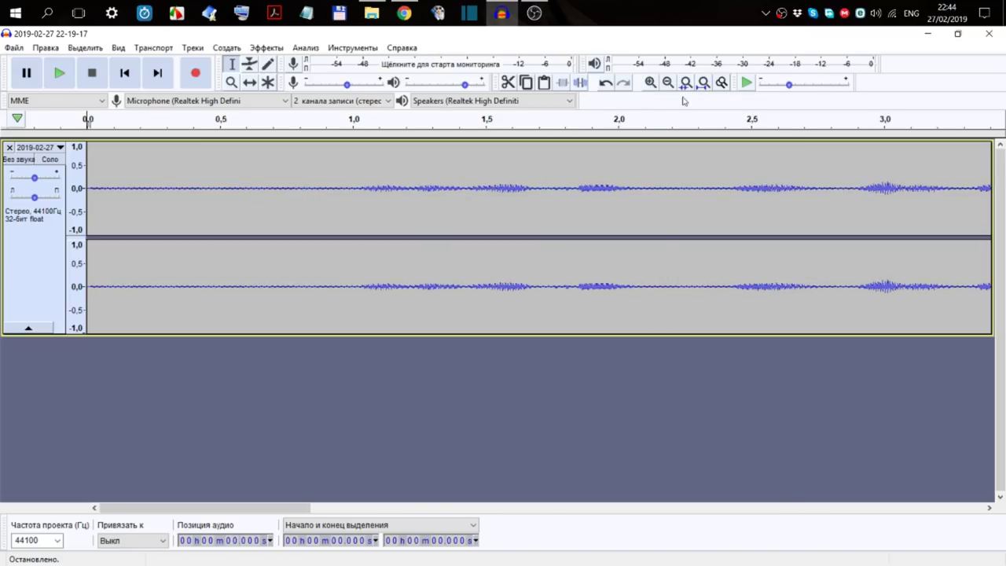
{"action": "left_click", "coordinate": [667, 82]}
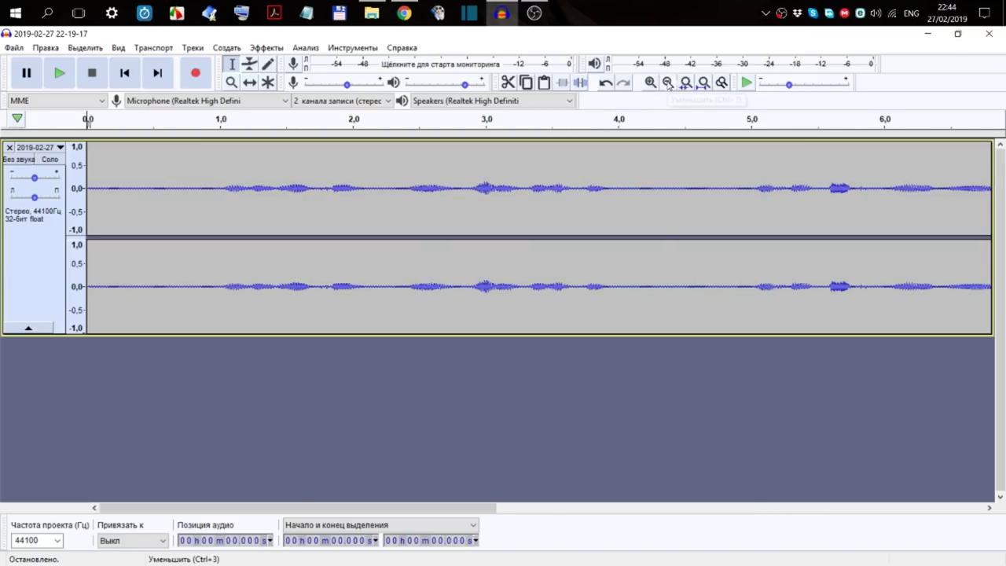
{"action": "left_click", "coordinate": [667, 82]}
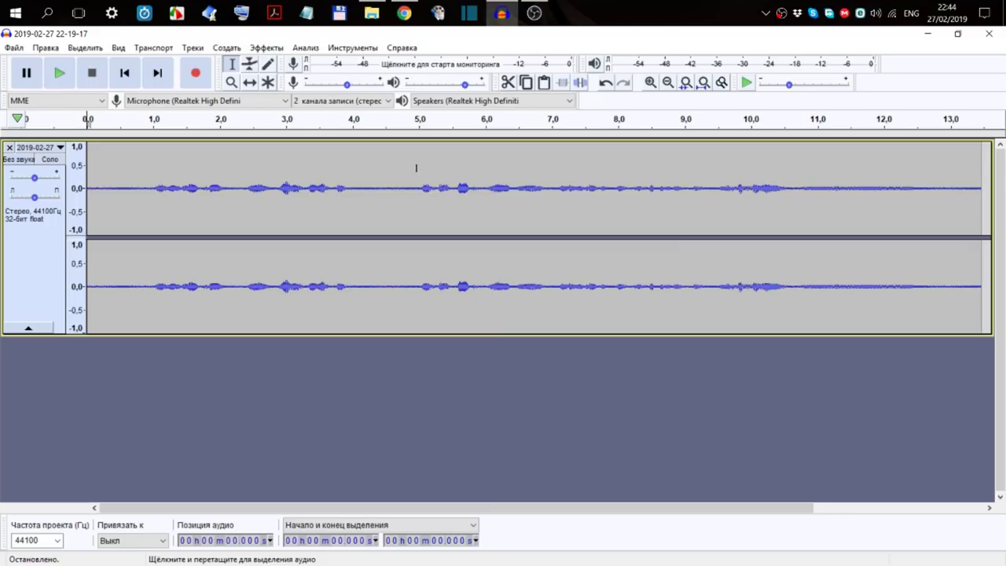
{"action": "left_click_drag", "start_coordinate": [421, 186], "coordinate": [353, 187]}
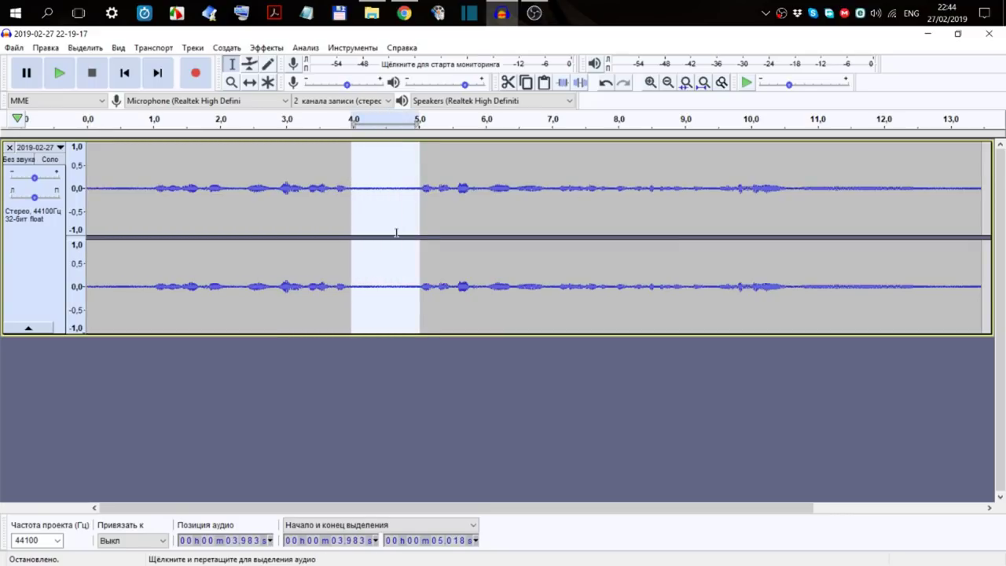
{"action": "left_click", "coordinate": [59, 73]}
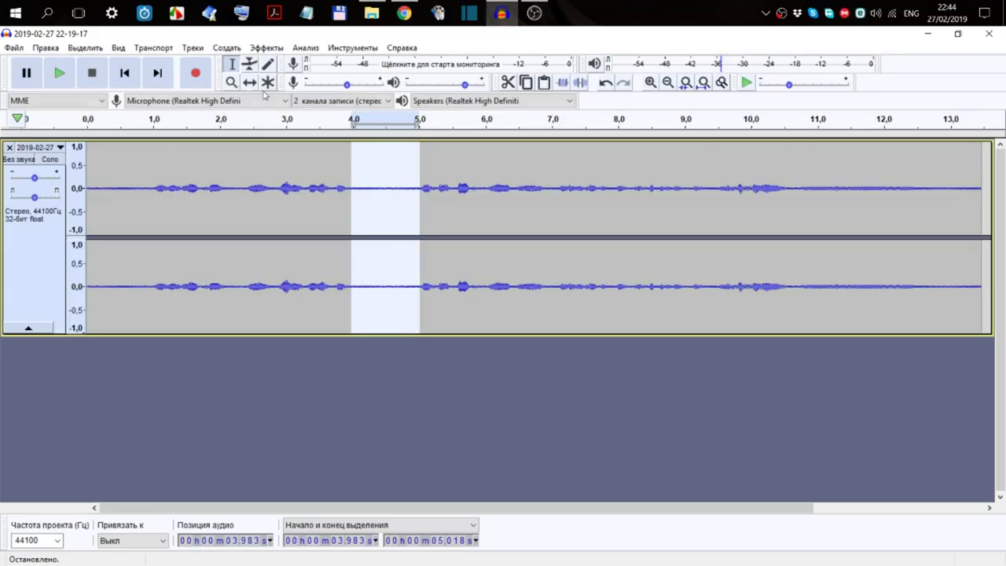
Capture a noise profile from the selected passage with the Noise Reduction effect (Подавление шума)
{"action": "left_click", "coordinate": [267, 48]}
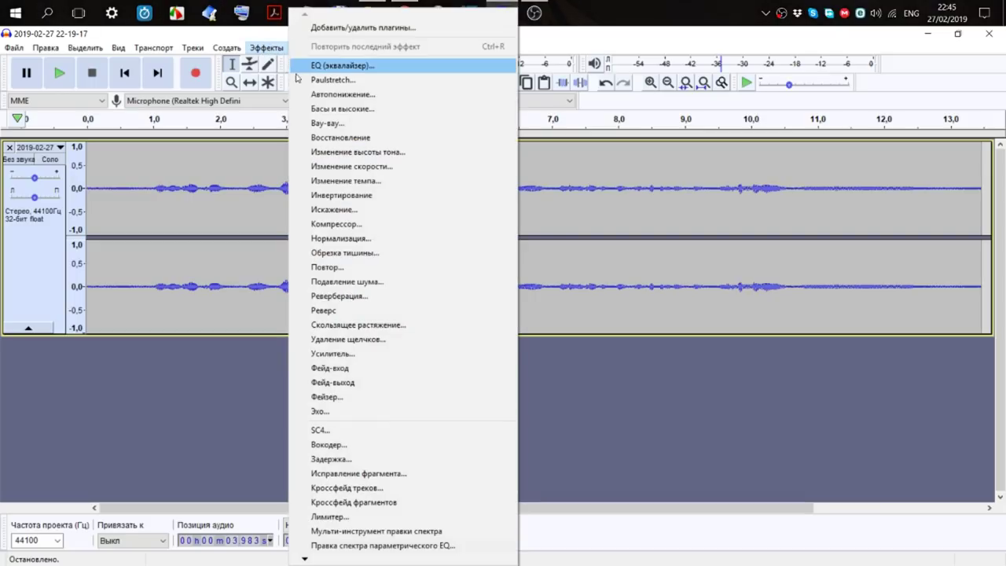
{"action": "left_click", "coordinate": [374, 282]}
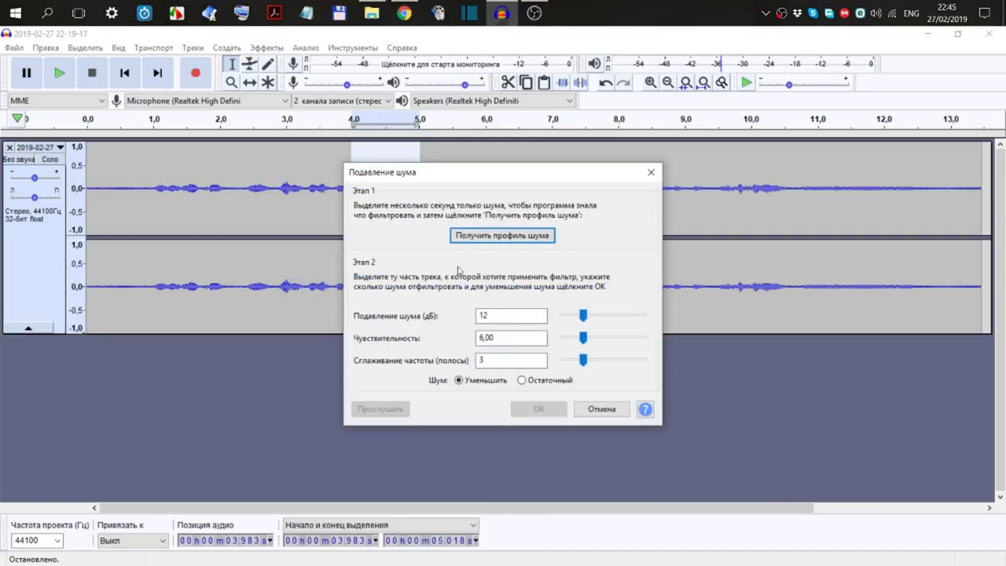
{"action": "left_click", "coordinate": [530, 236]}
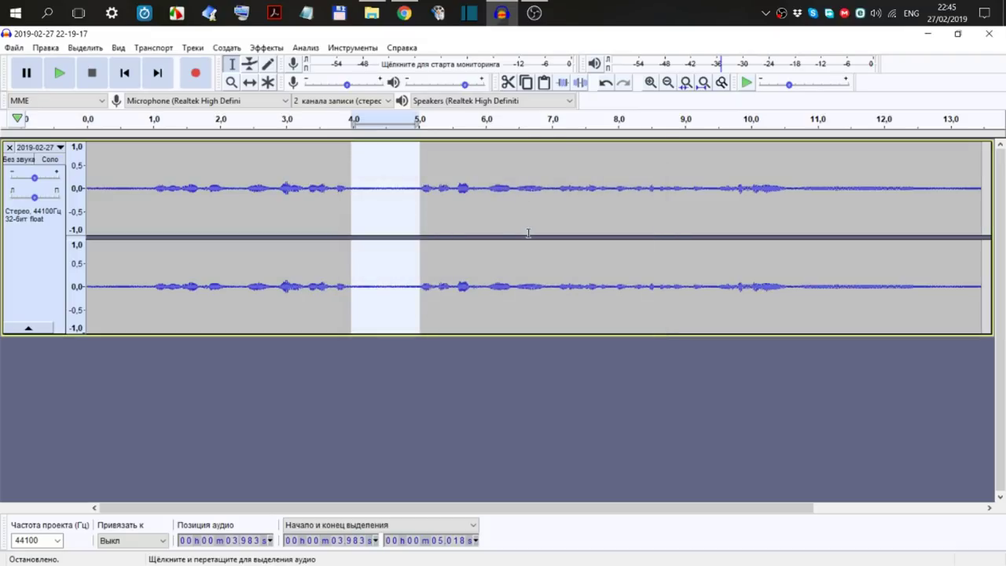
Select the entire track and apply Noise Reduction (Подавление шума) at 12 dB, sensitivity 6,00 and frequency smoothing 3
{"action": "left_click", "coordinate": [365, 187]}
{"action": "key", "text": "ctrl+a"}
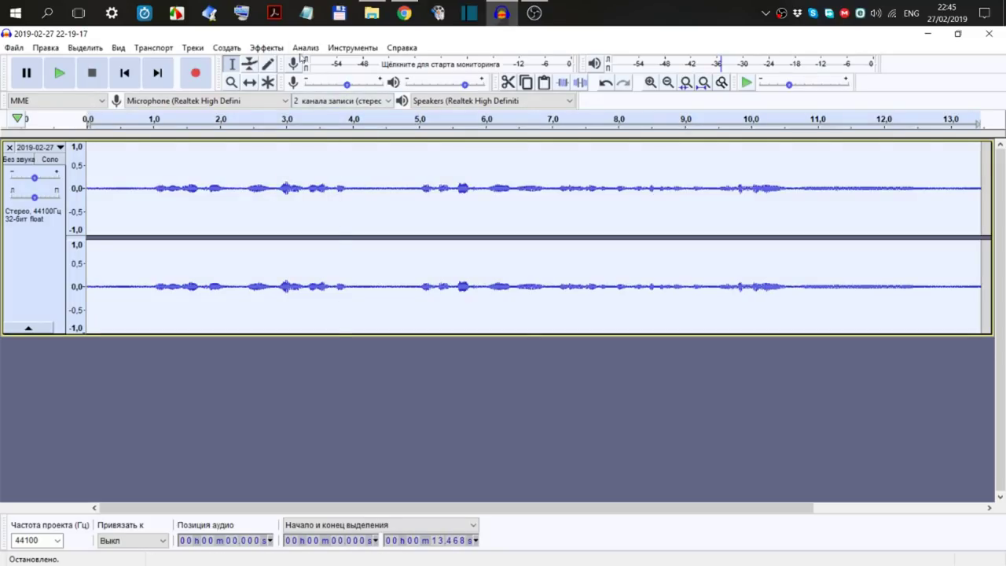
{"action": "left_click", "coordinate": [272, 50]}
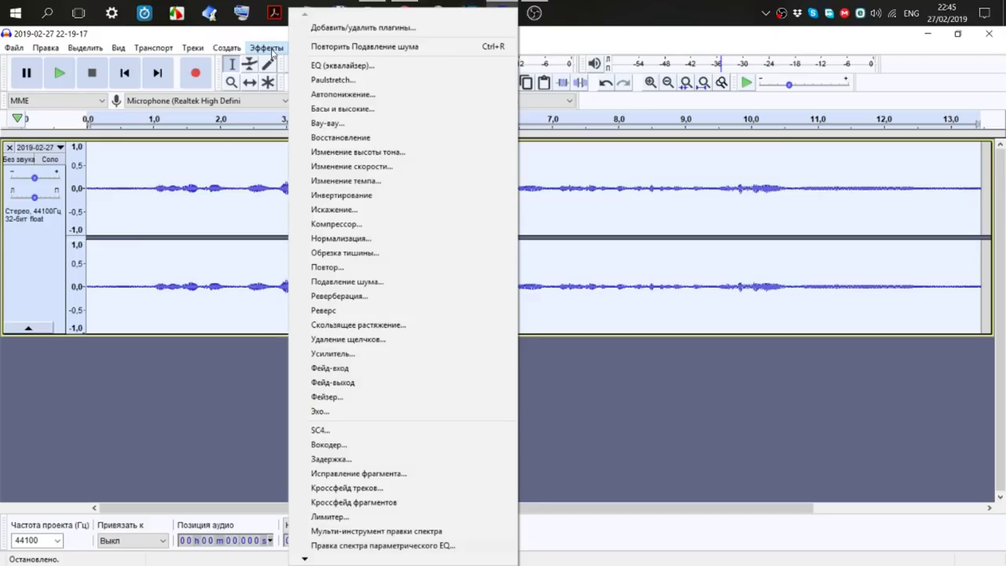
{"action": "left_click", "coordinate": [357, 283]}
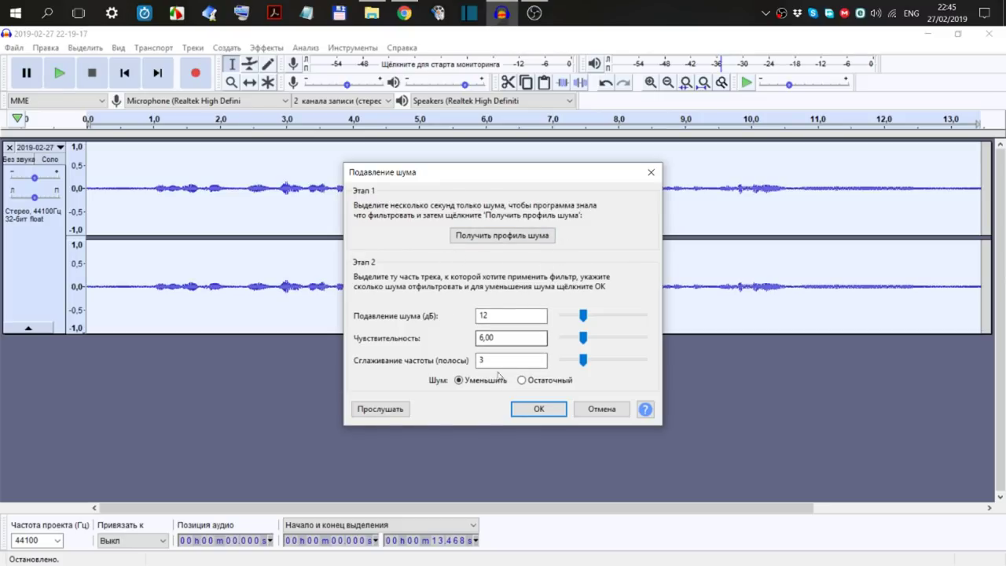
{"action": "left_click", "coordinate": [547, 410]}
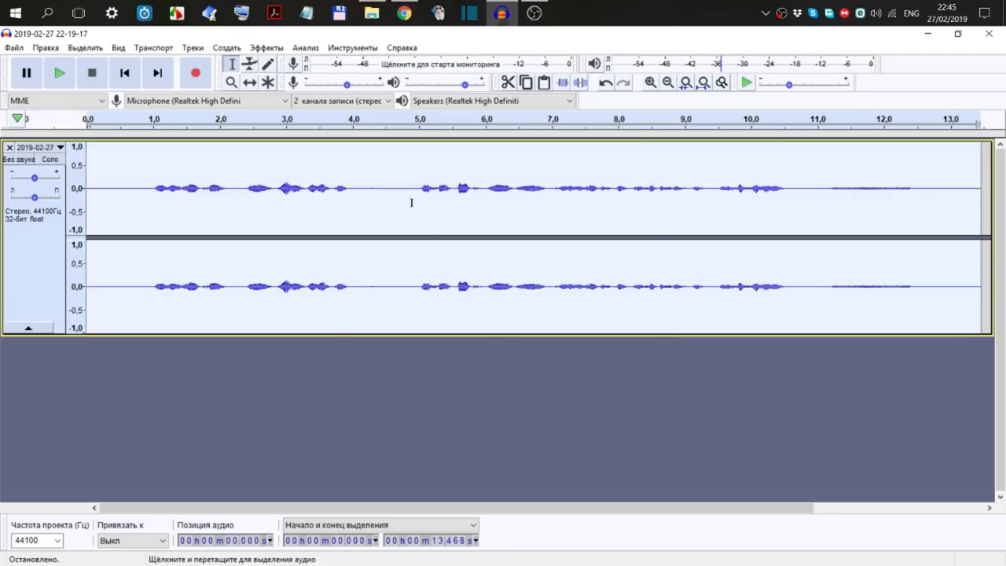
Select the speech-free passage from about 4.0 s to 5.0 s again and capture a fresh noise profile from it
{"action": "left_click", "coordinate": [414, 189]}
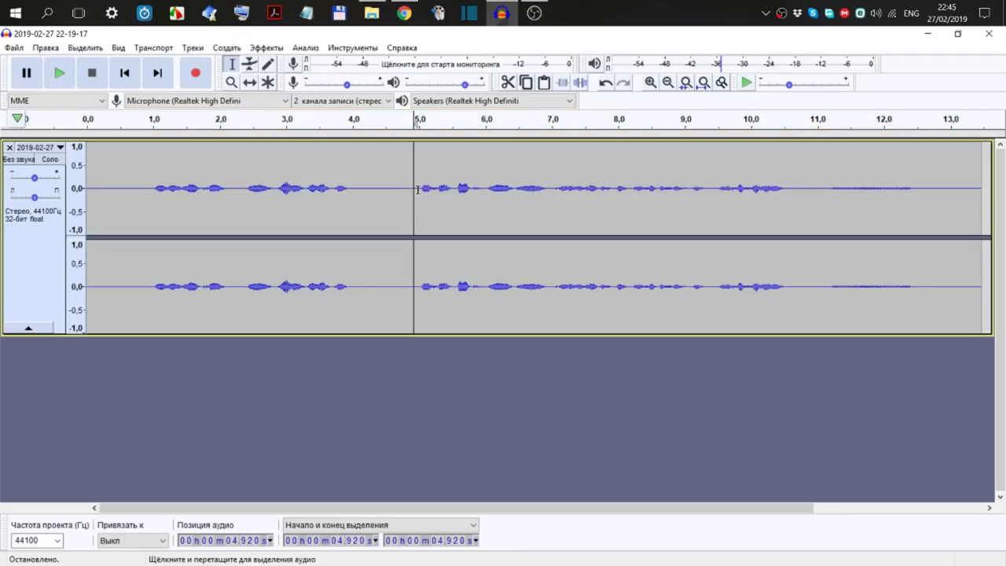
{"action": "left_click_drag", "start_coordinate": [417, 189], "coordinate": [350, 182]}
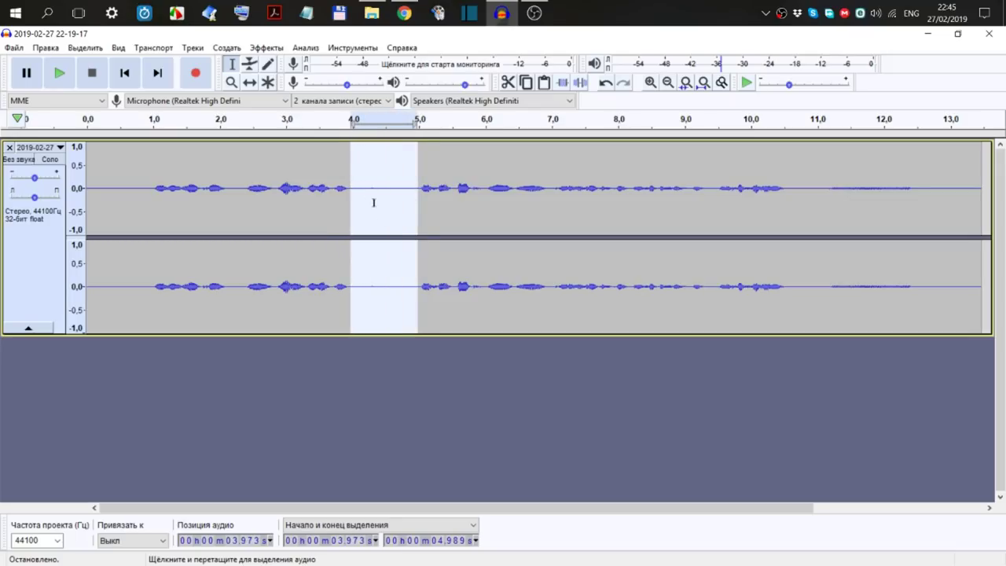
{"action": "left_click", "coordinate": [275, 53]}
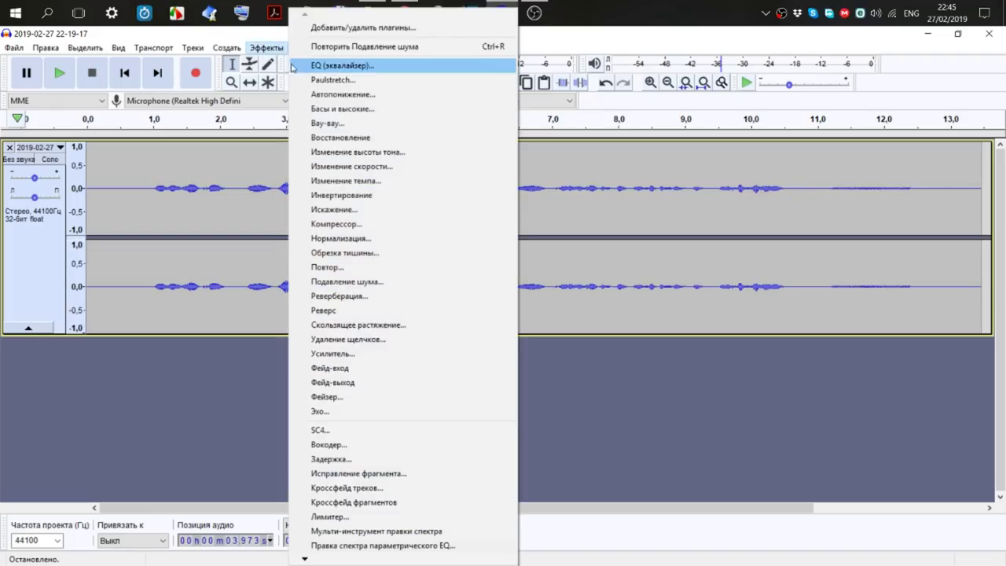
{"action": "left_click", "coordinate": [373, 282]}
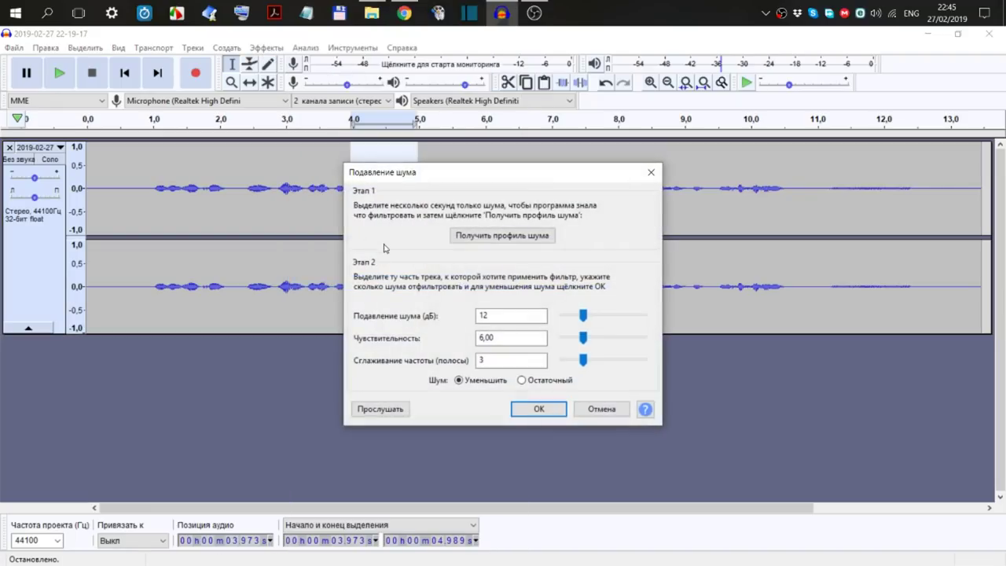
{"action": "left_click", "coordinate": [496, 234]}
Run a second Noise Reduction pass over the whole track with the fresh noise profile, keeping 12 dB reduction
{"action": "left_click", "coordinate": [404, 188]}
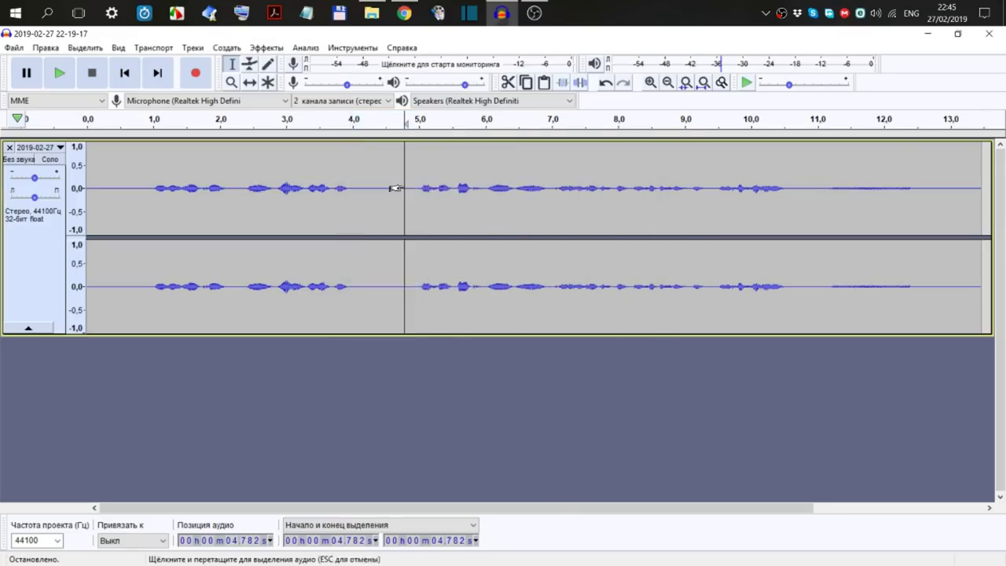
{"action": "key", "text": "ctrl+a"}
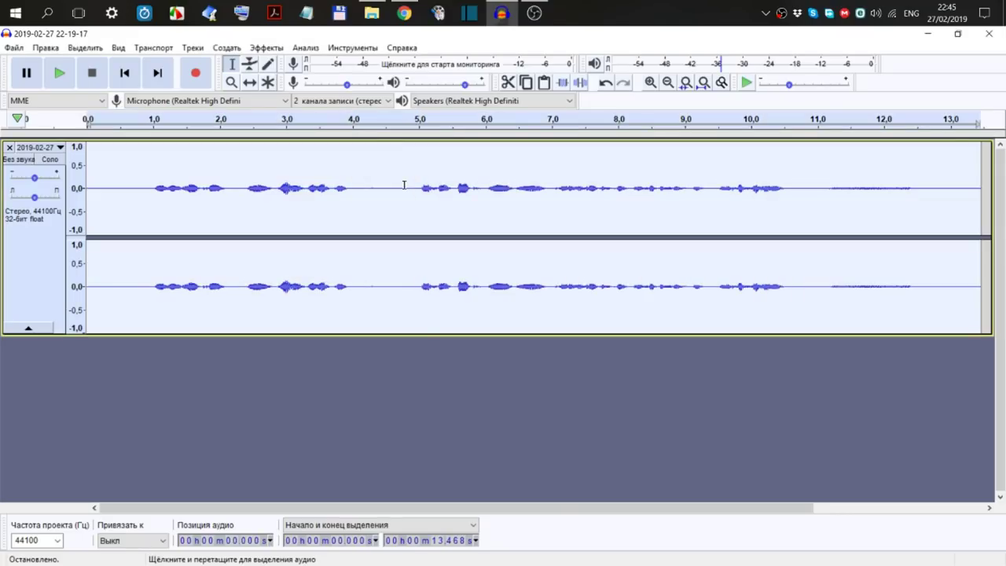
{"action": "left_click", "coordinate": [271, 49]}
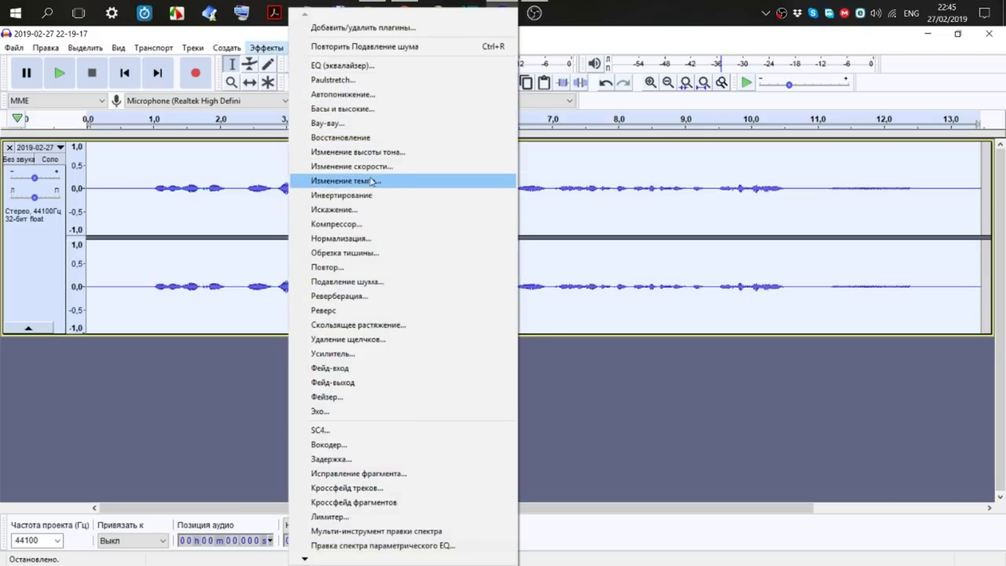
{"action": "left_click", "coordinate": [404, 282]}
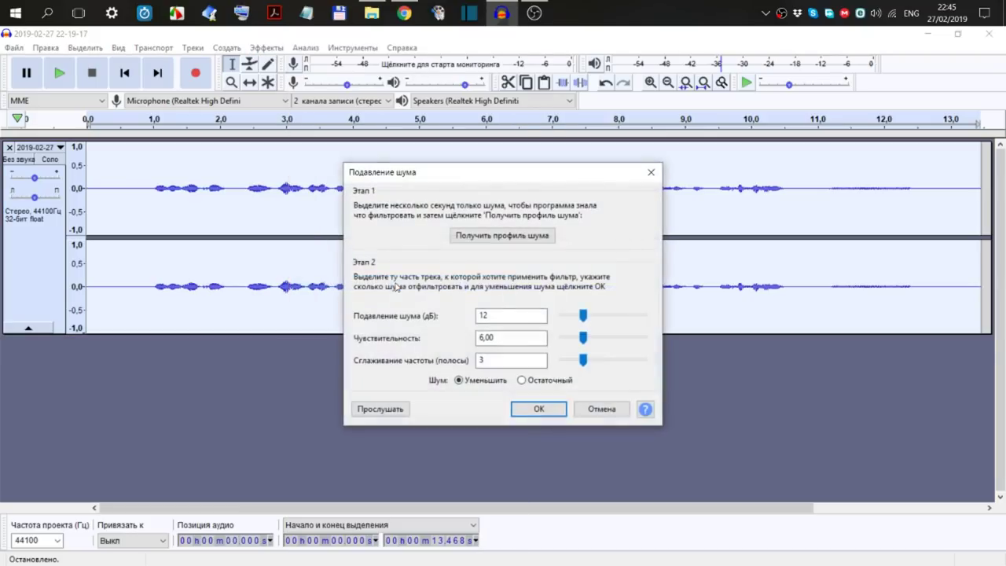
{"action": "left_click", "coordinate": [539, 409]}
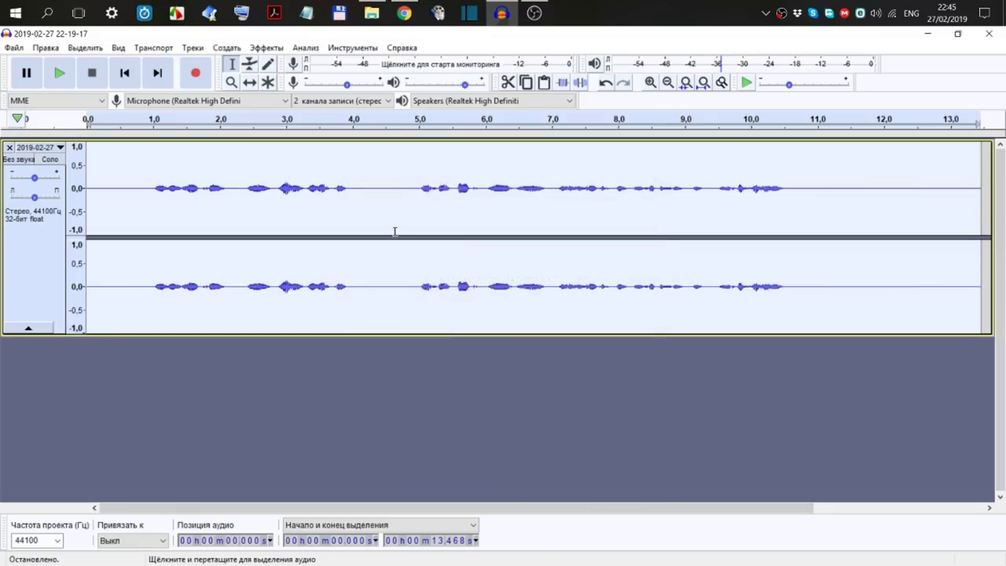
Play the cleaned track from the beginning, raise its gain slightly during playback, and stop it
{"action": "left_click", "coordinate": [394, 231]}
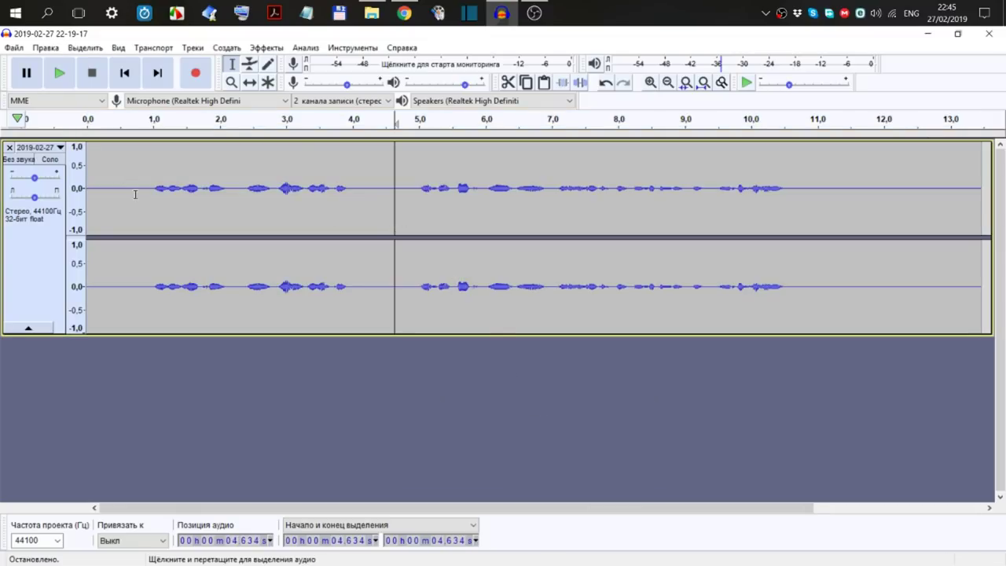
{"action": "left_click", "coordinate": [125, 73]}
{"action": "left_click", "coordinate": [61, 73]}
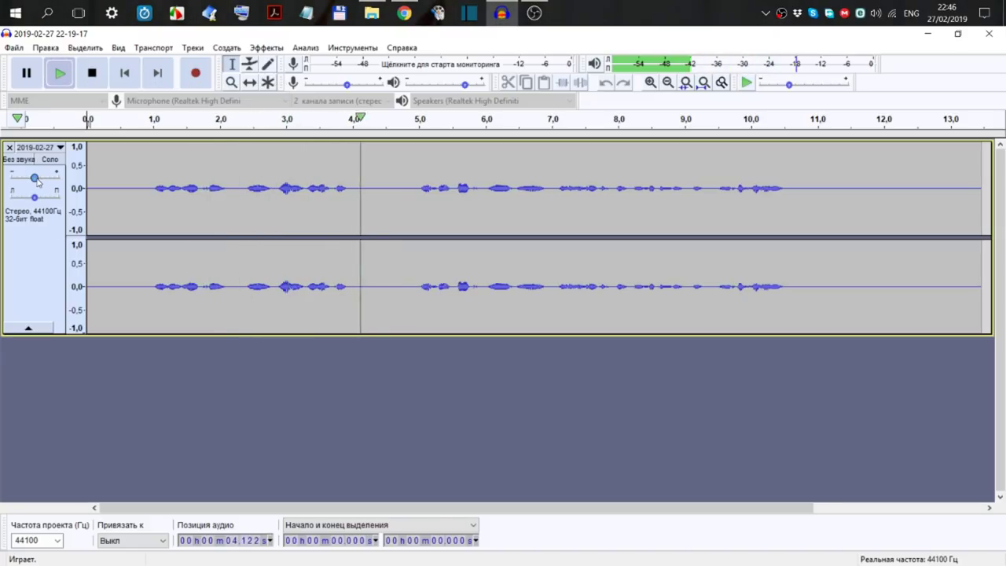
{"action": "left_click_drag", "start_coordinate": [35, 178], "coordinate": [39, 181]}
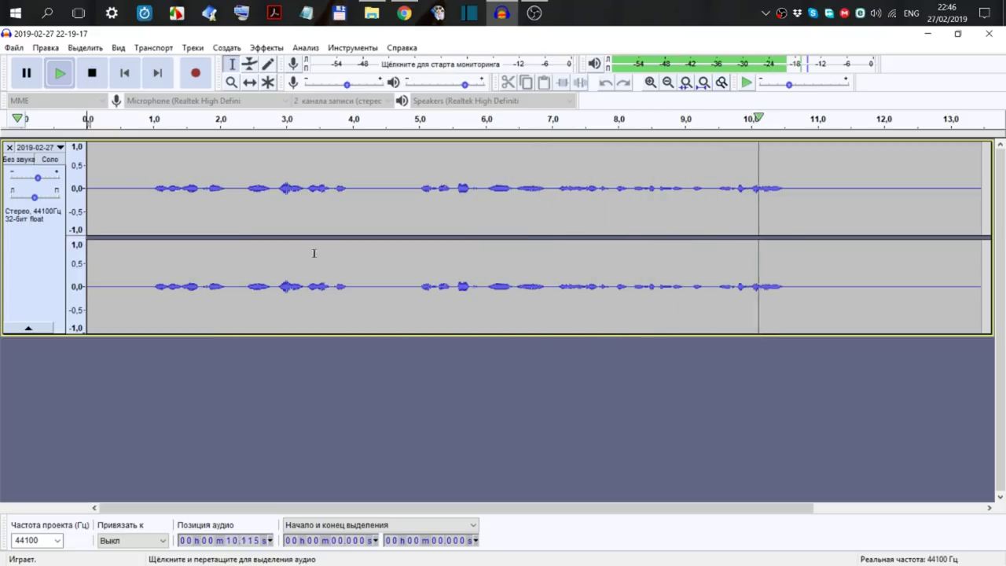
{"action": "left_click", "coordinate": [93, 76]}
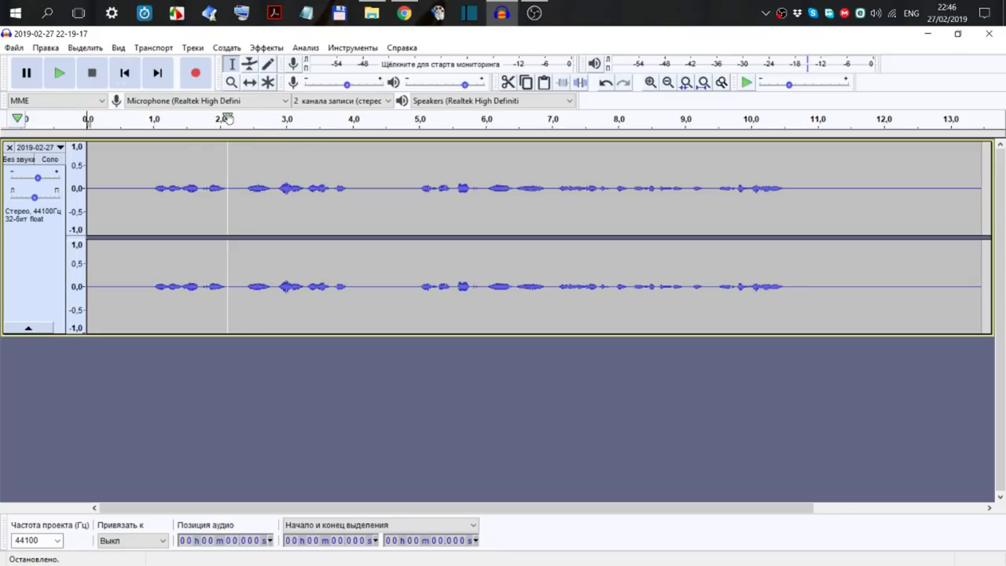
{"action": "left_click", "coordinate": [13, 48]}
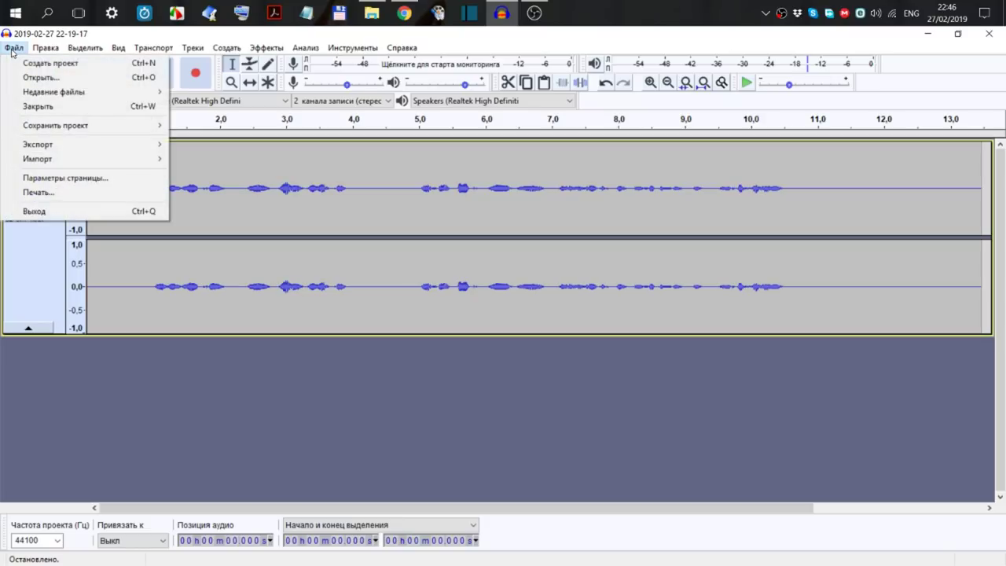
{"action": "mouse_move", "coordinate": [41, 148]}
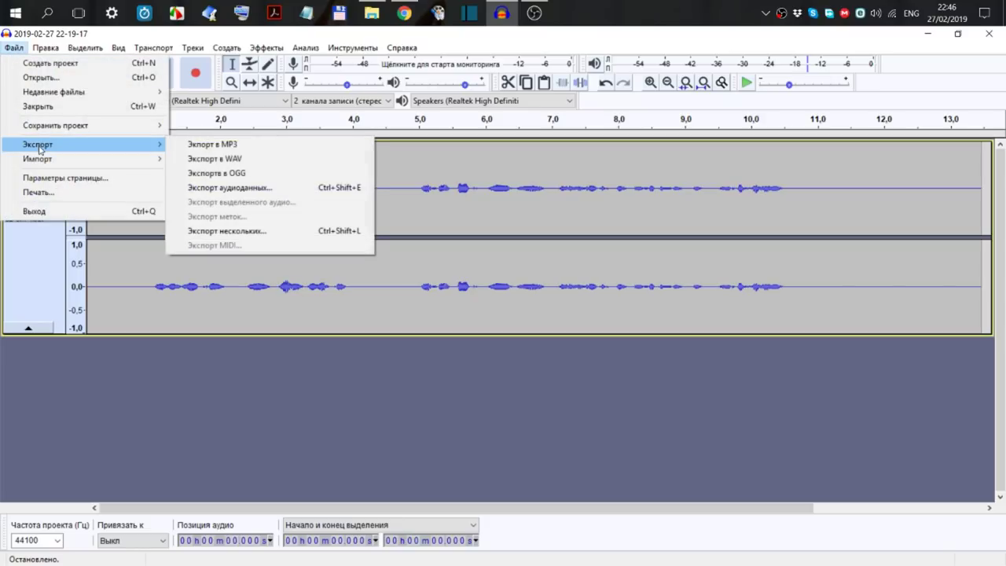
{"action": "left_click", "coordinate": [274, 146]}
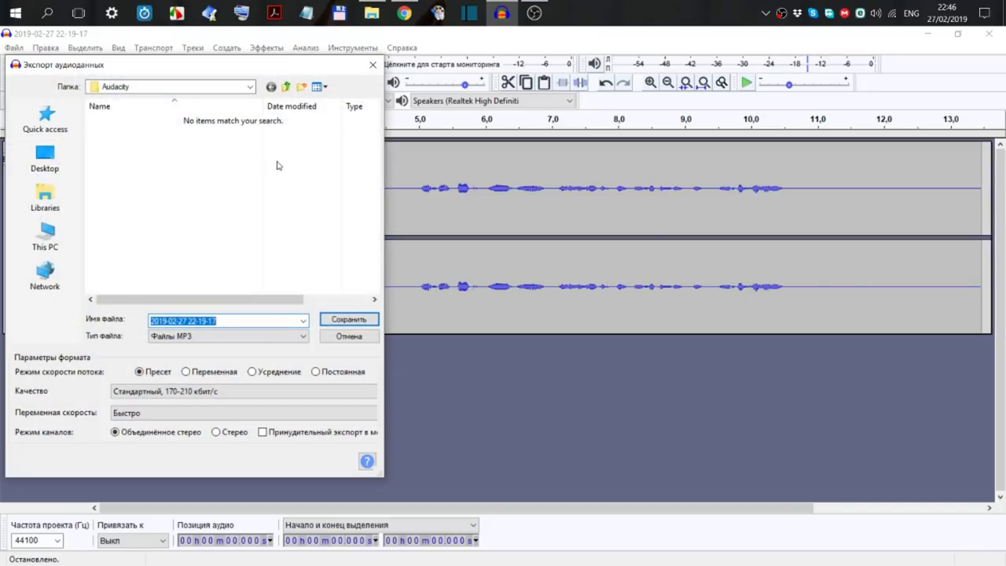
{"action": "left_click", "coordinate": [288, 87]}
{"action": "left_click", "coordinate": [288, 86]}
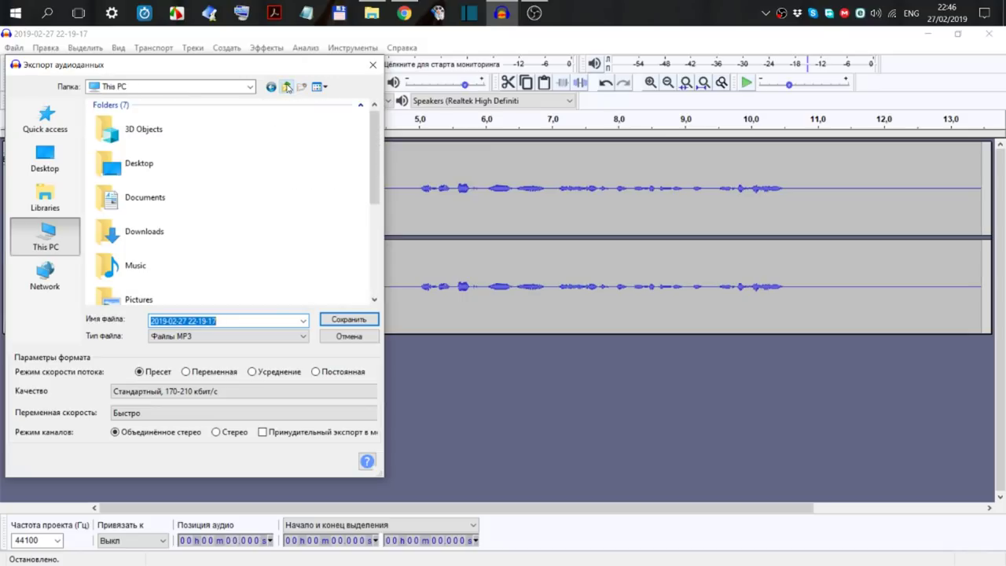
{"action": "scroll", "coordinate": [224, 212], "scroll_direction": "down", "scroll_amount": 5}
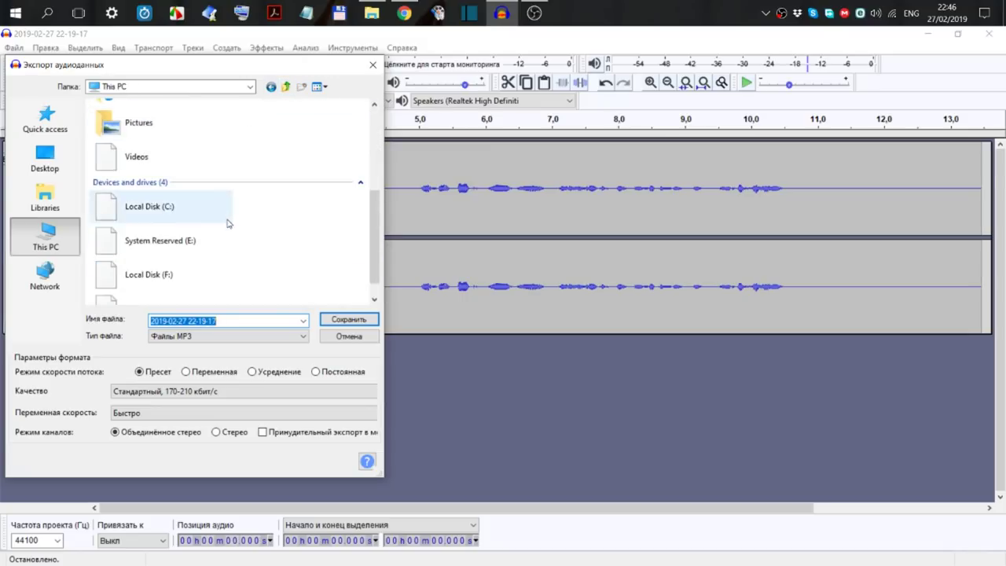
{"action": "double_click", "coordinate": [136, 157]}
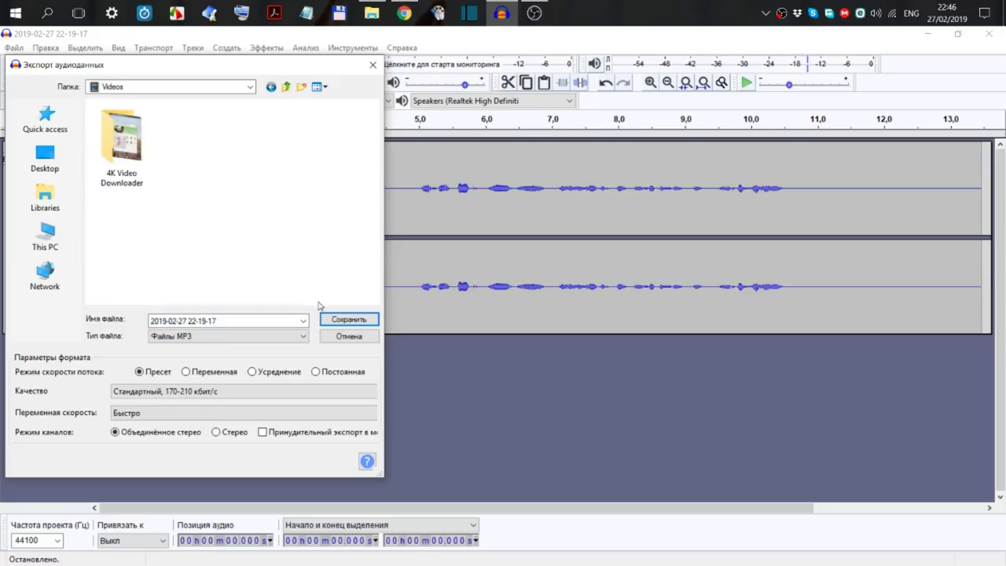
{"action": "left_click", "coordinate": [356, 319]}
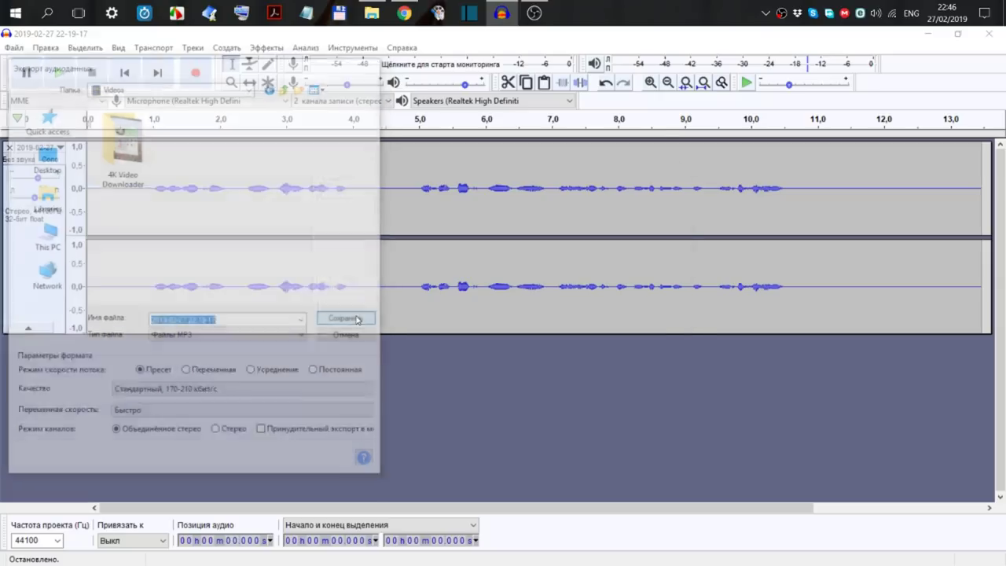
{"action": "left_click", "coordinate": [610, 412]}
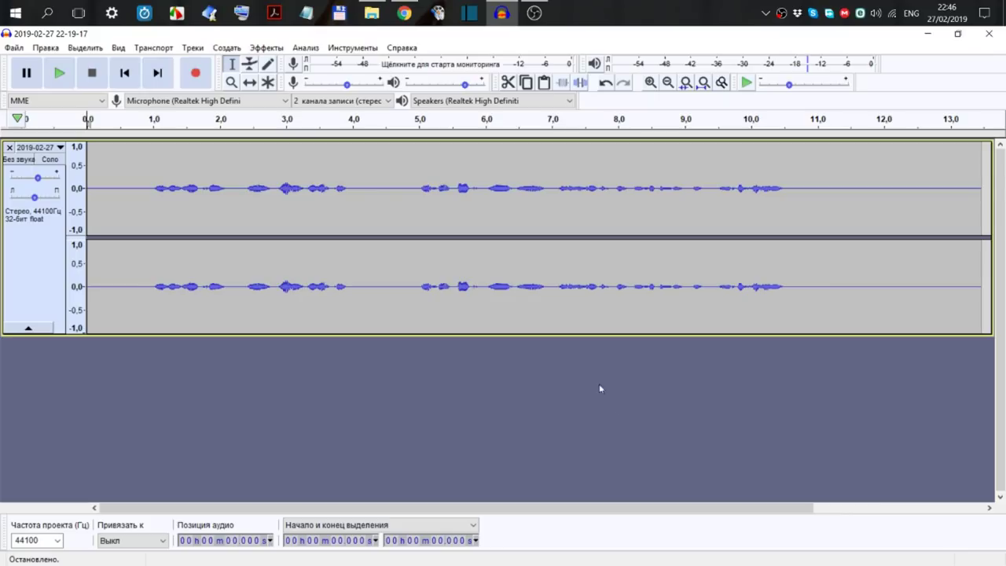
Close Audacity without saving the project, then launch Shotcut and move its window toward the upper part of the desktop
{"action": "left_click", "coordinate": [989, 33]}
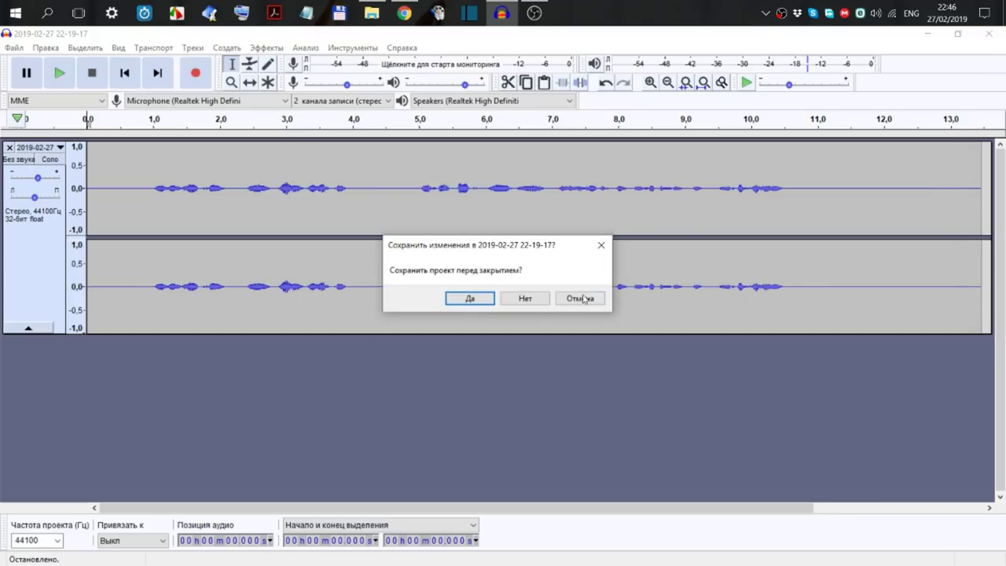
{"action": "left_click", "coordinate": [530, 303]}
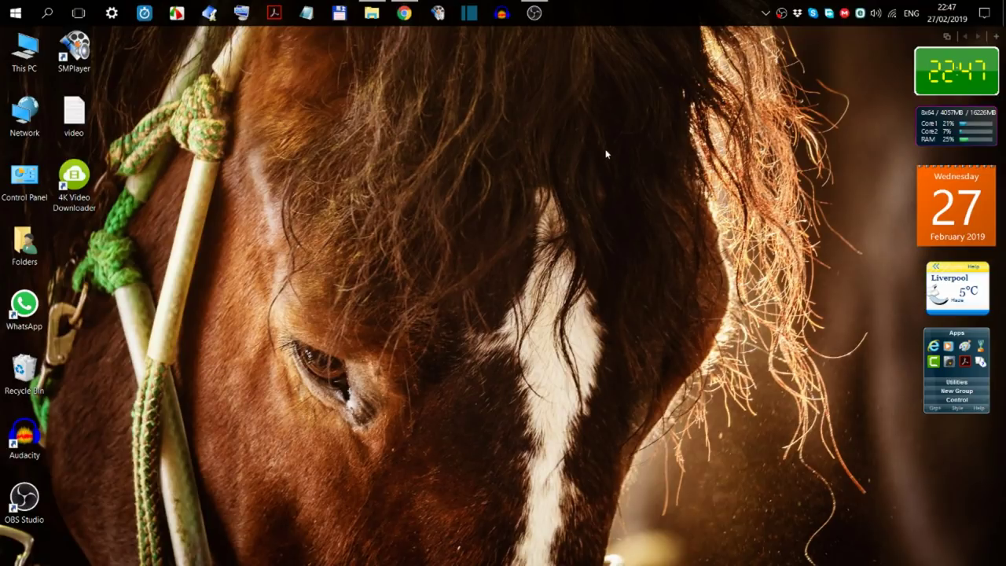
{"action": "left_click", "coordinate": [471, 14]}
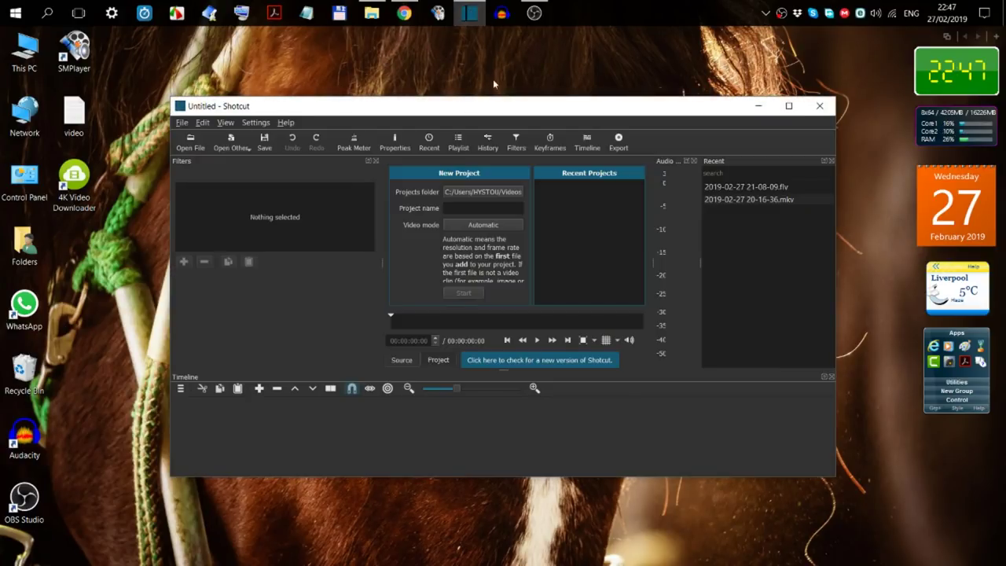
{"action": "left_click_drag", "start_coordinate": [494, 109], "coordinate": [386, 59]}
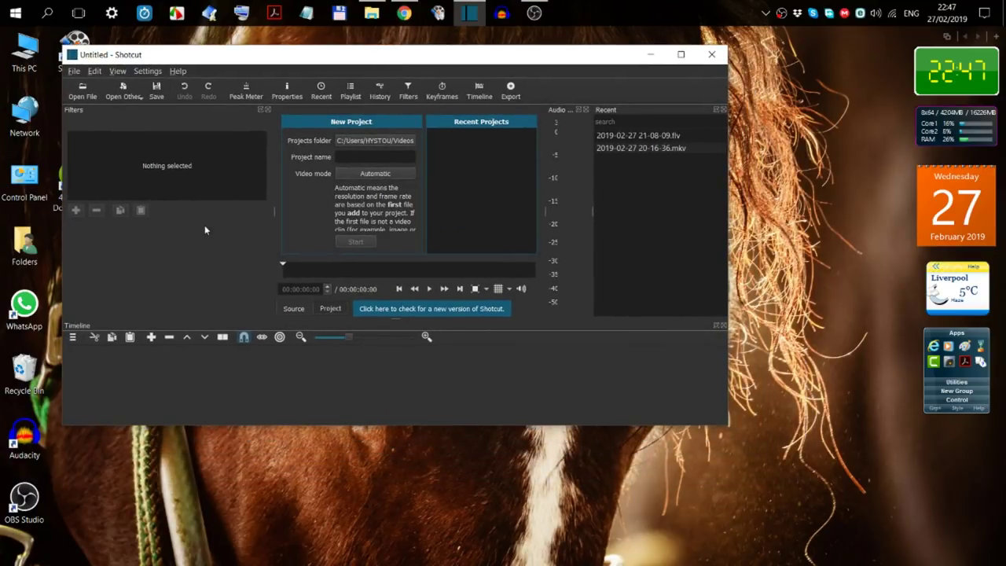
{"action": "left_click", "coordinate": [82, 90]}
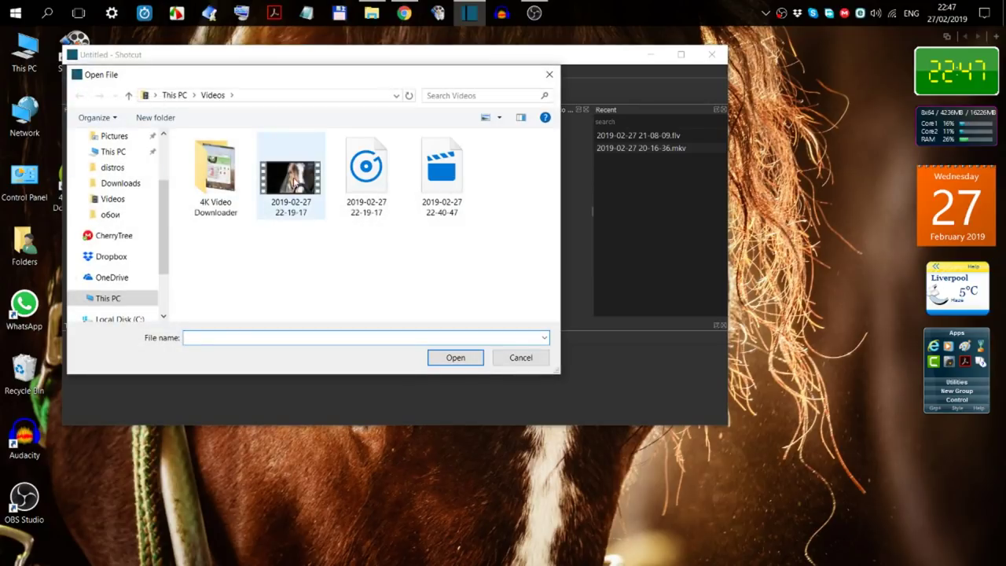
{"action": "left_click", "coordinate": [295, 181]}
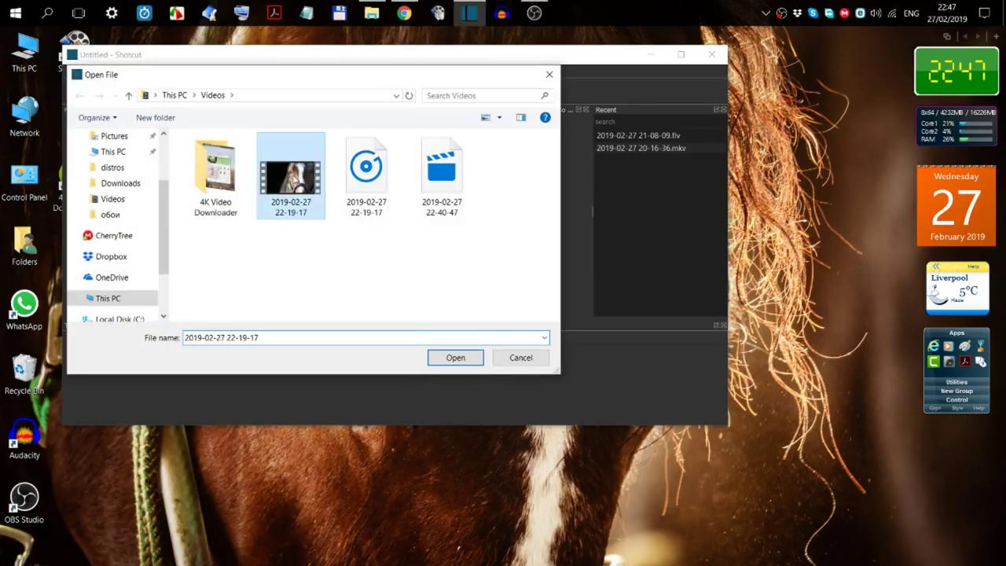
{"action": "left_click", "coordinate": [456, 357]}
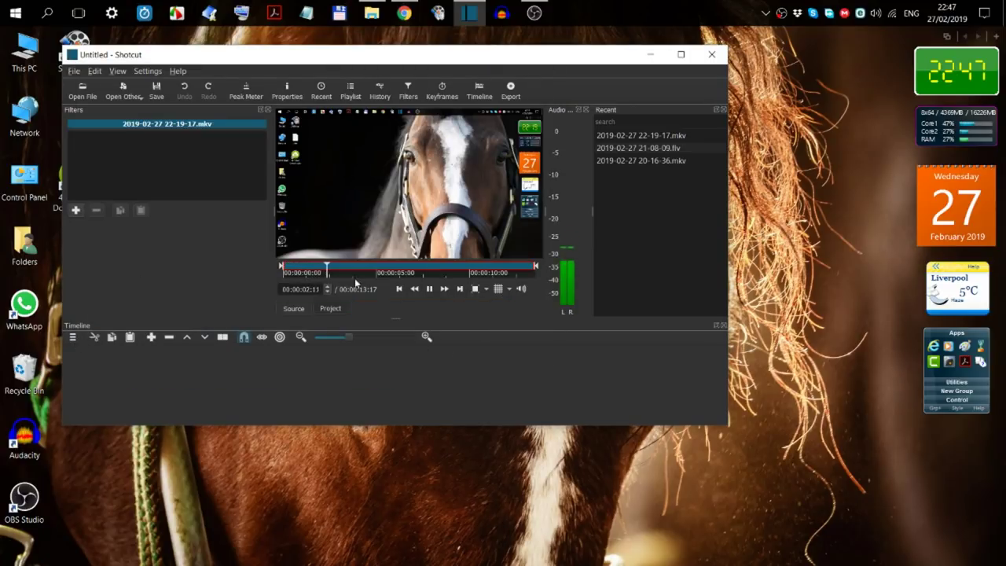
{"action": "left_click", "coordinate": [429, 289]}
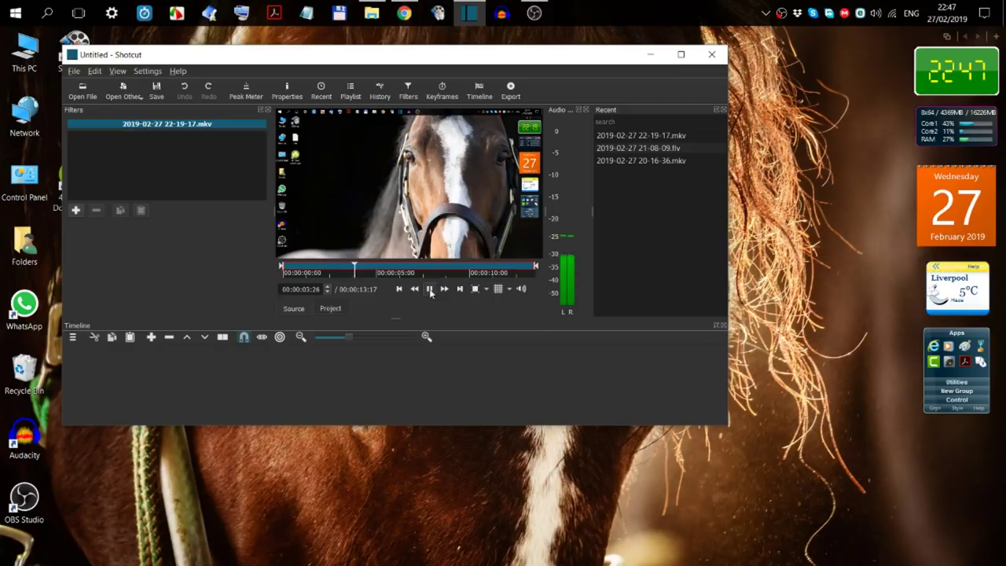
Add a video track to the empty Shotcut timeline
{"action": "left_click", "coordinate": [73, 337]}
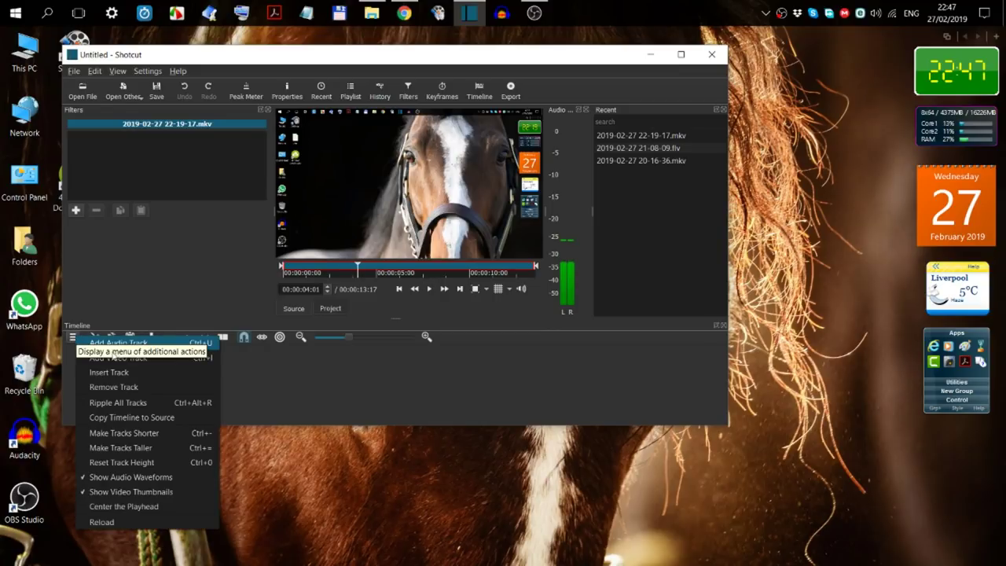
{"action": "left_click", "coordinate": [152, 357]}
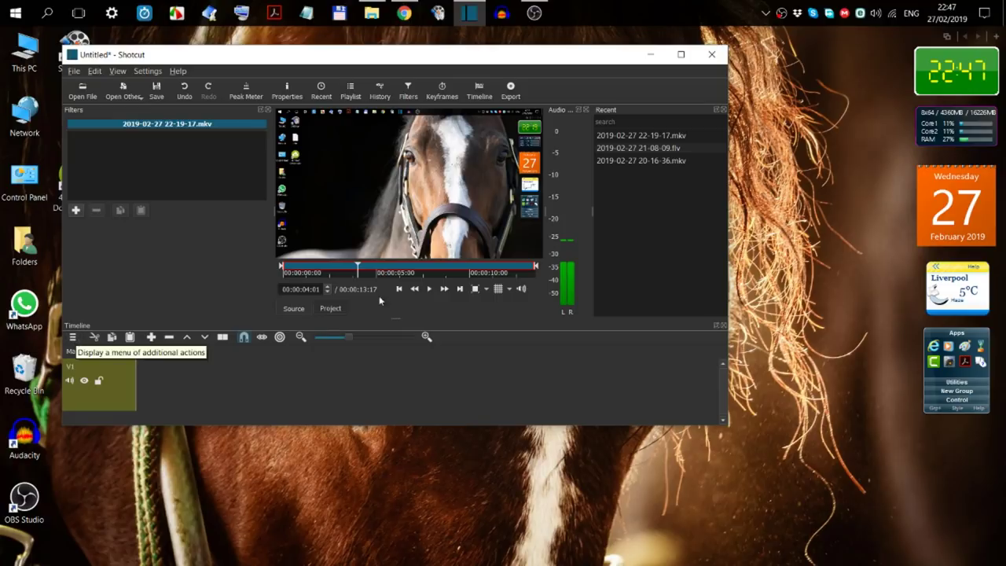
{"action": "left_click_drag", "start_coordinate": [396, 247], "coordinate": [154, 393]}
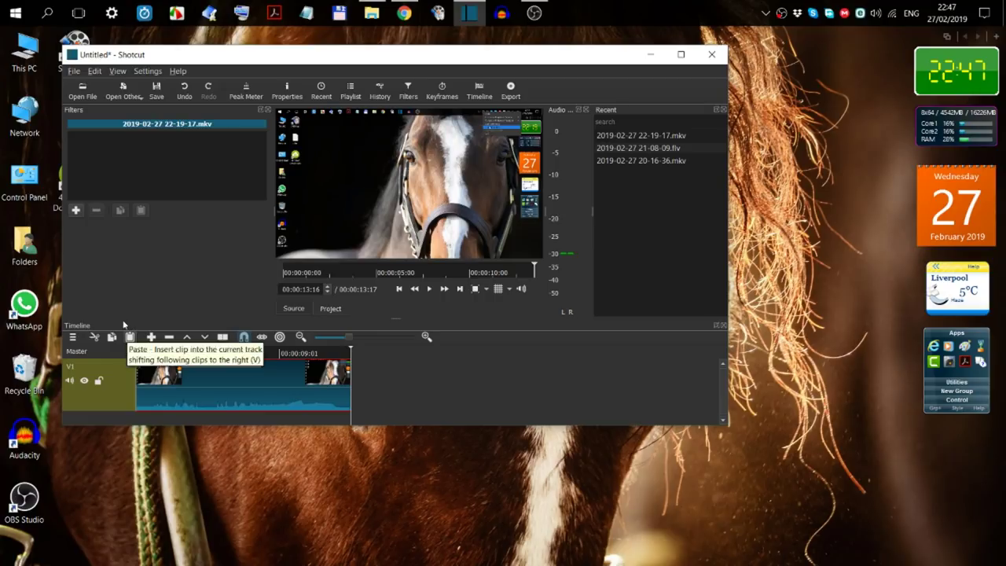
{"action": "left_click", "coordinate": [83, 91]}
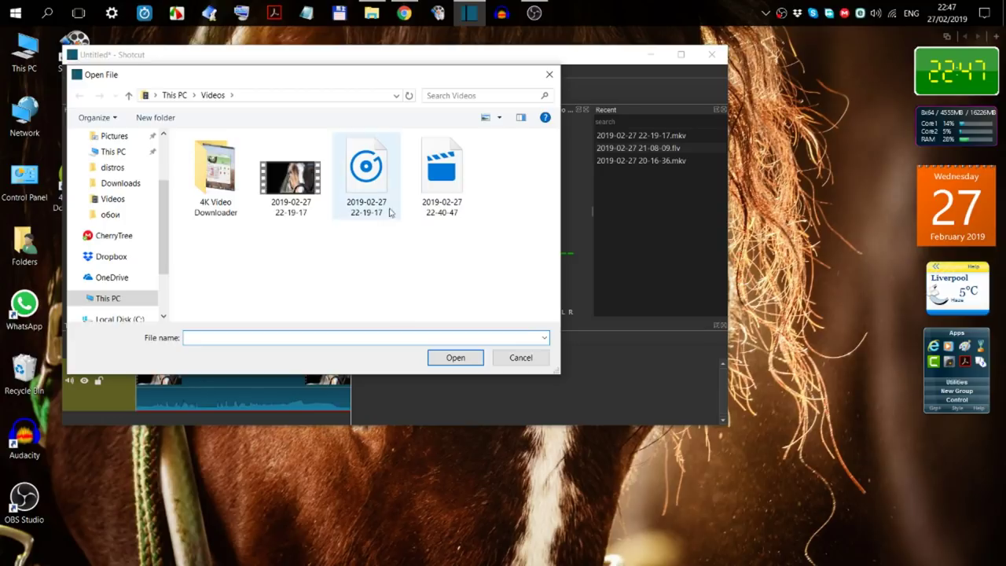
{"action": "left_click", "coordinate": [380, 184]}
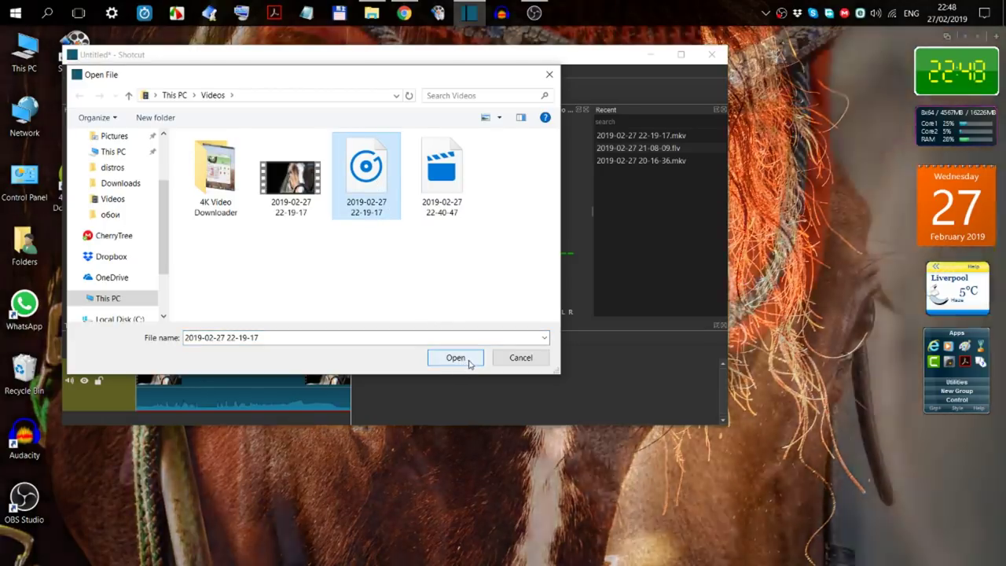
{"action": "left_click", "coordinate": [456, 358]}
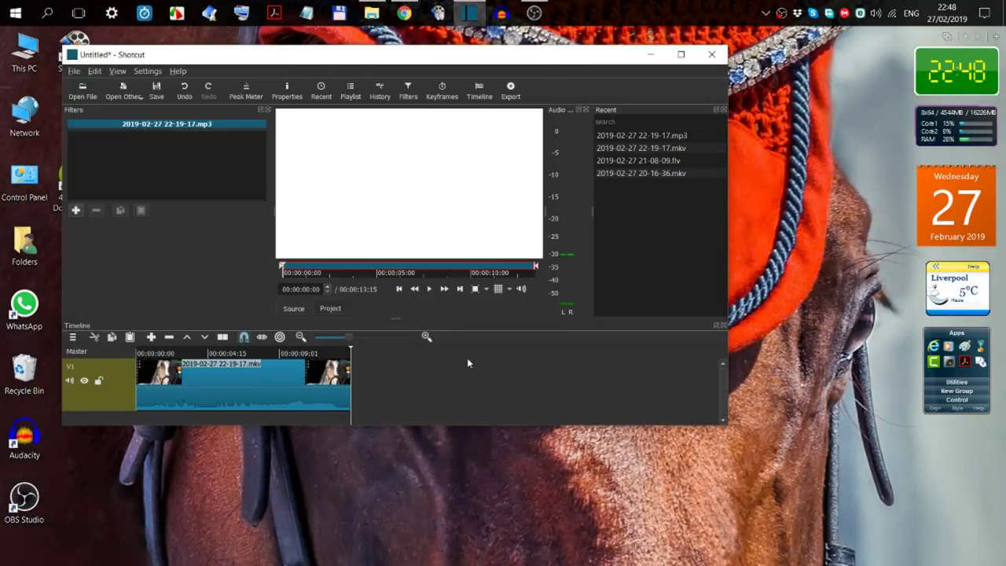
{"action": "left_click", "coordinate": [429, 289]}
Add an audio track below V1 and place the opened MP3 clip on it, starting where the video clip ends
{"action": "left_click", "coordinate": [73, 337]}
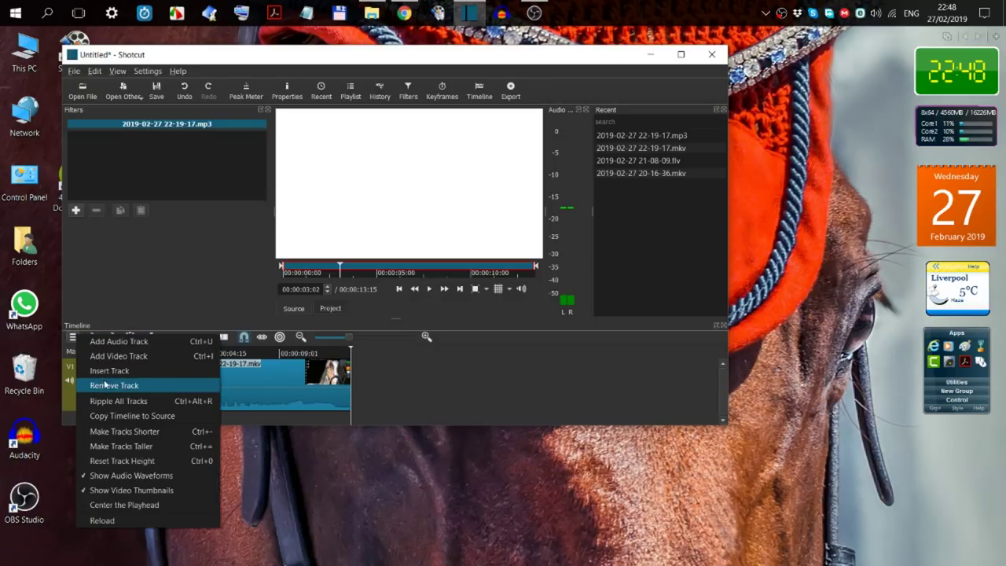
{"action": "left_click", "coordinate": [141, 344]}
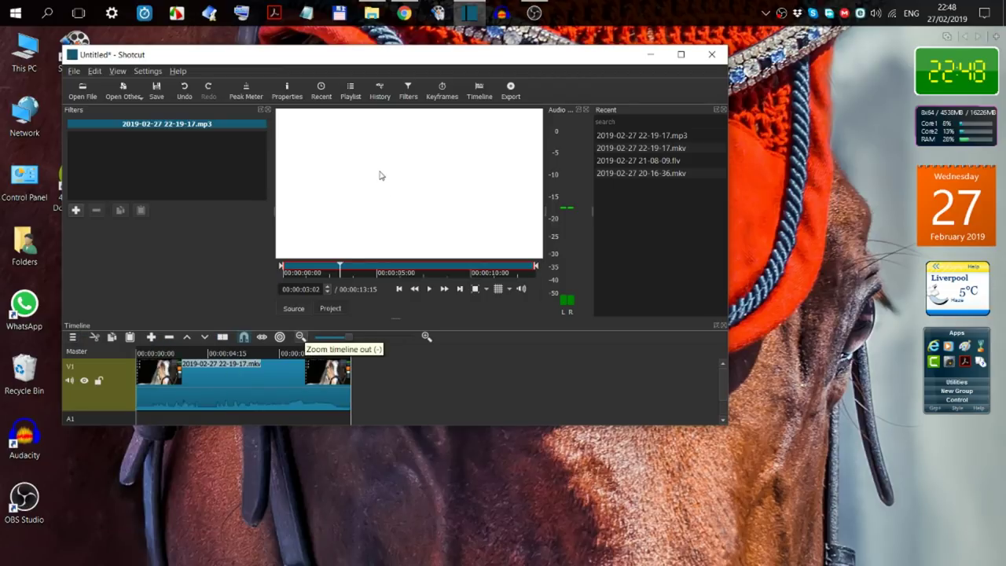
{"action": "left_click_drag", "start_coordinate": [384, 189], "coordinate": [352, 417]}
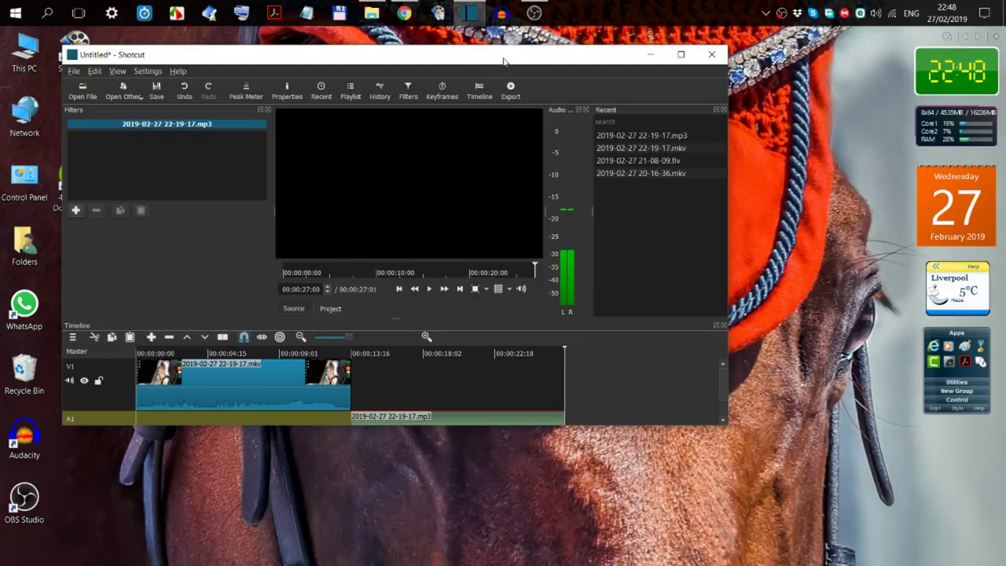
Move the Shotcut window slightly up and enlarge it to give the preview and timeline more room
{"action": "left_click_drag", "start_coordinate": [500, 57], "coordinate": [495, 42]}
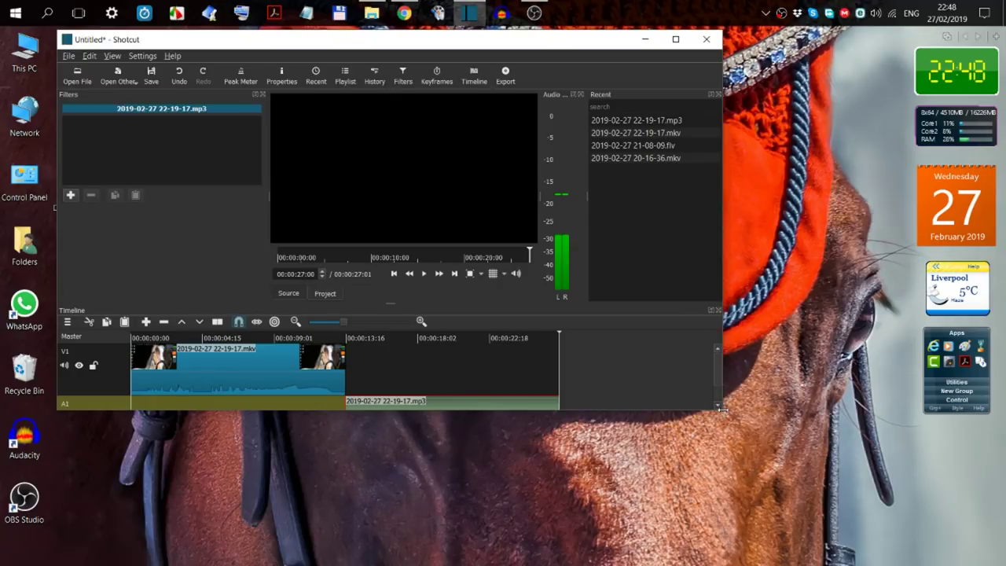
{"action": "left_click_drag", "start_coordinate": [722, 410], "coordinate": [807, 542]}
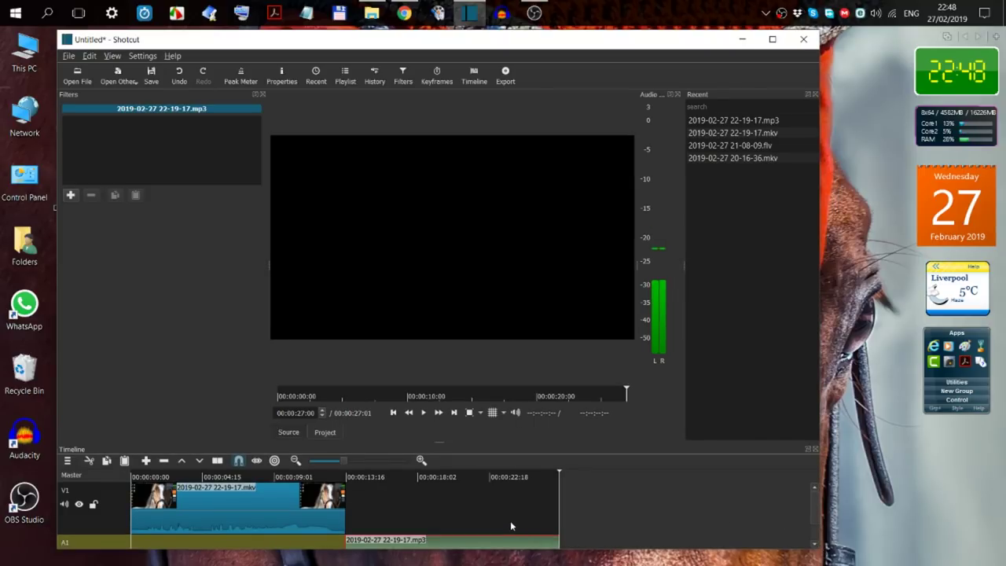
Mute track V1 and move the MP3 clip on A1 to the timeline start, playing the result to about 11 seconds
{"action": "left_click", "coordinate": [65, 505]}
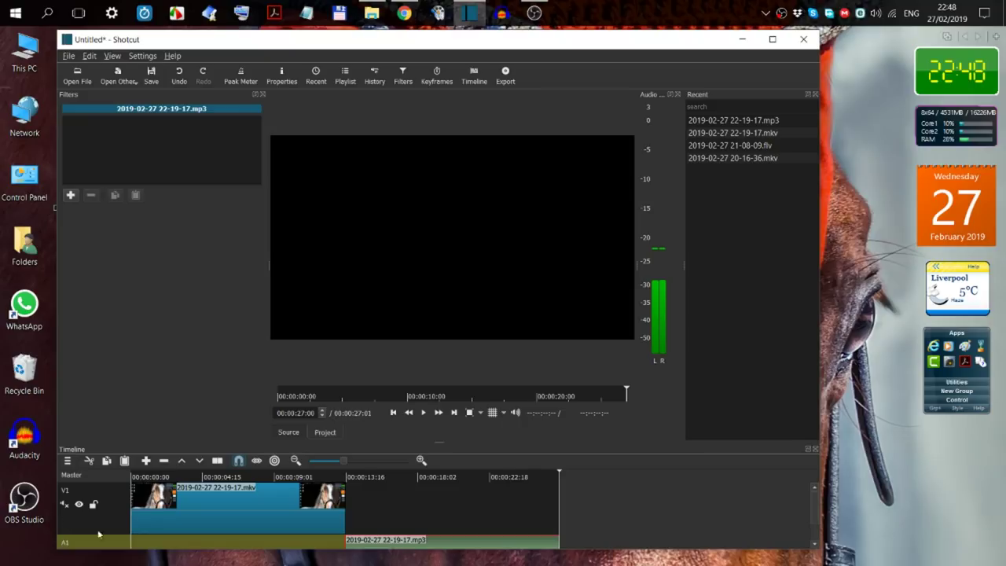
{"action": "left_click_drag", "start_coordinate": [445, 542], "coordinate": [206, 541]}
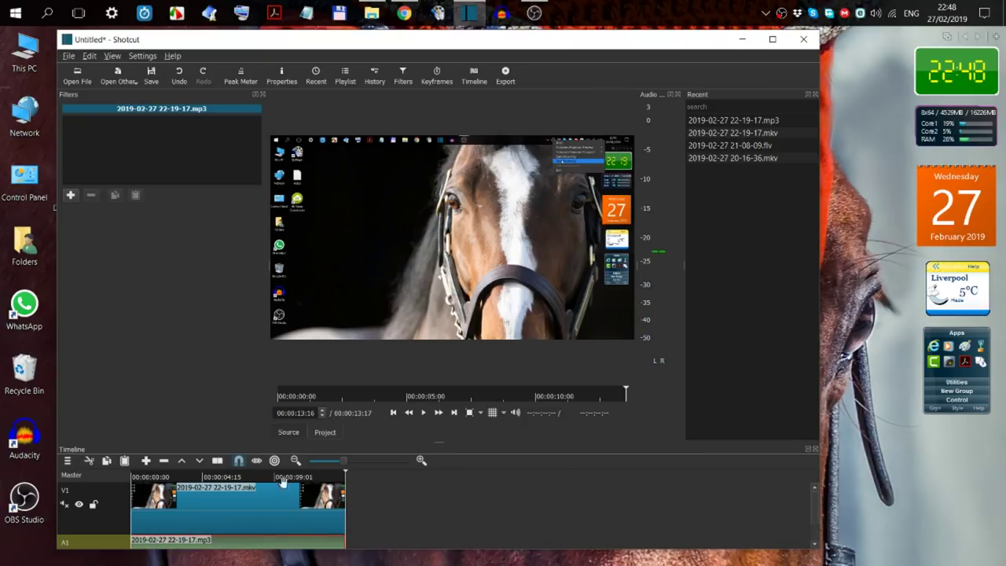
{"action": "left_click", "coordinate": [423, 413]}
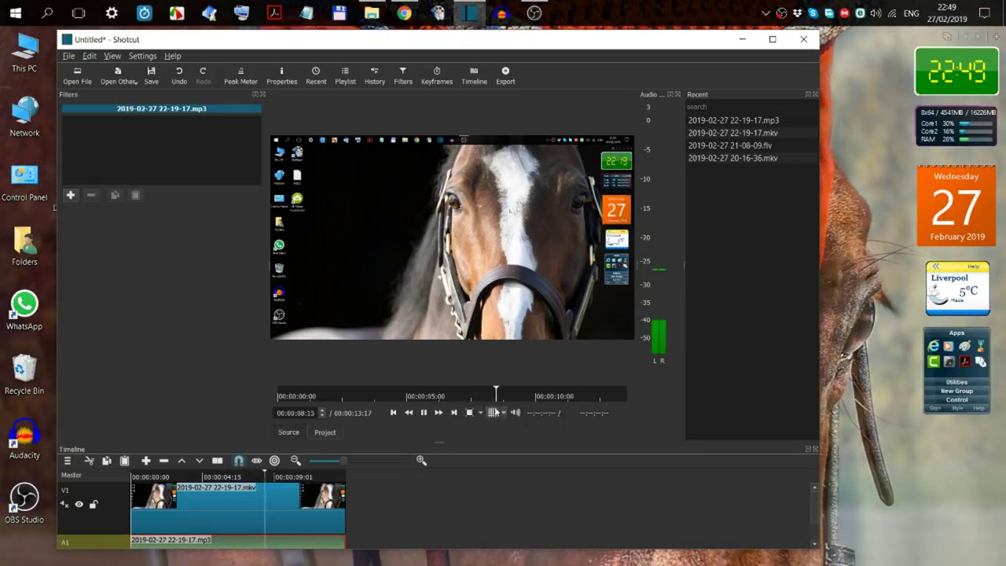
{"action": "left_click", "coordinate": [426, 414]}
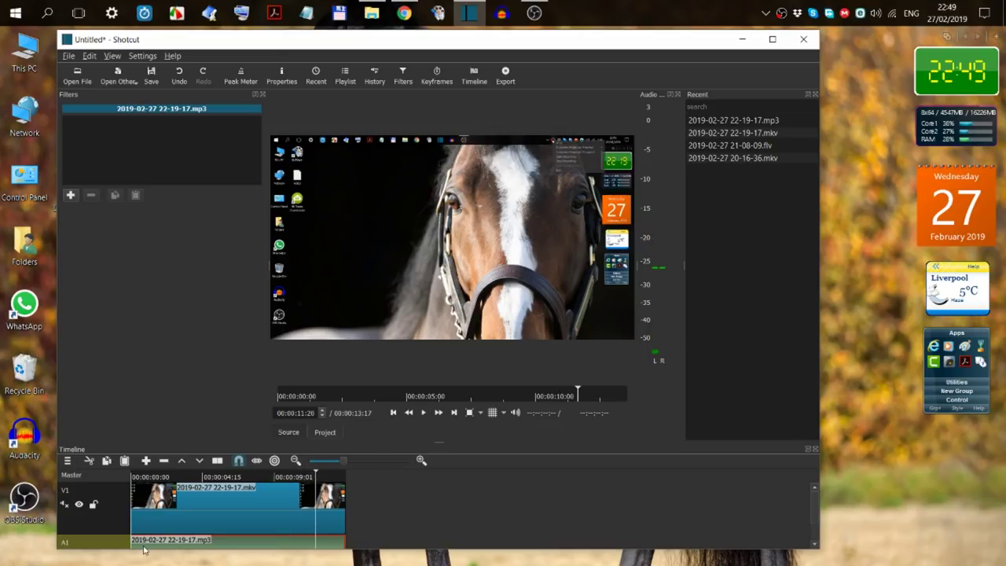
Unmute track V1 and remove the MP3 clip from audio track A1
{"action": "double_click", "coordinate": [66, 542]}
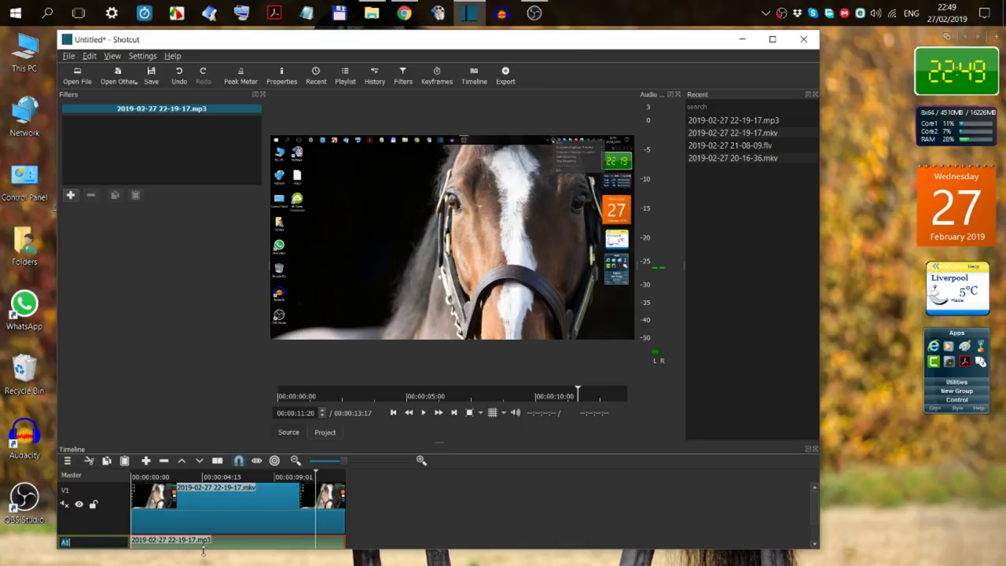
{"action": "left_click", "coordinate": [103, 519]}
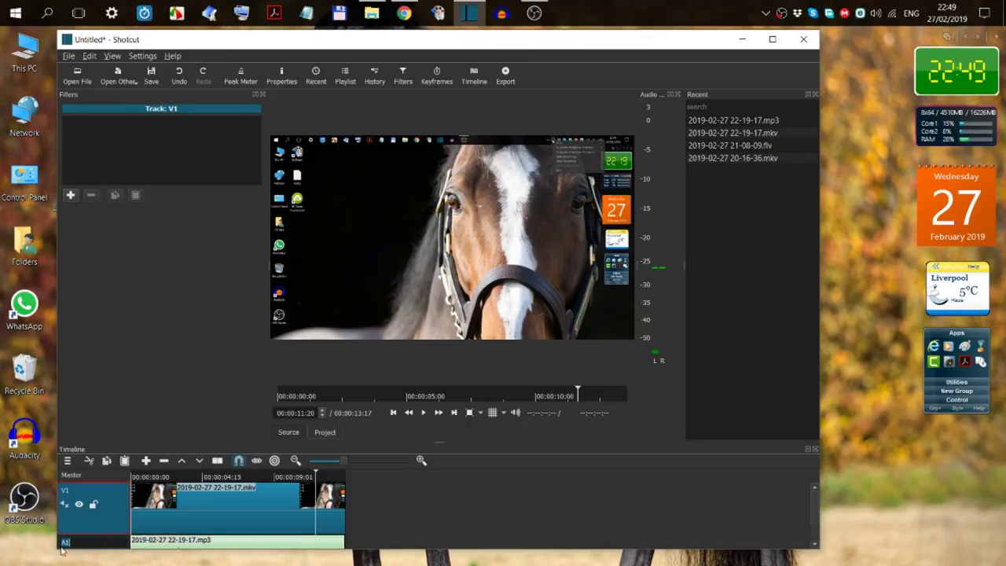
{"action": "left_click", "coordinate": [65, 505]}
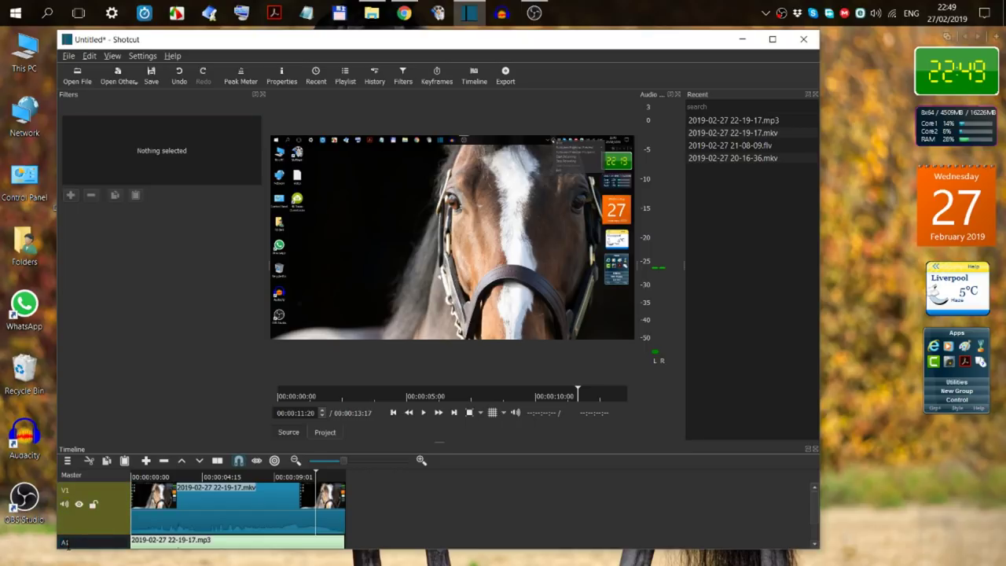
{"action": "left_click", "coordinate": [173, 542]}
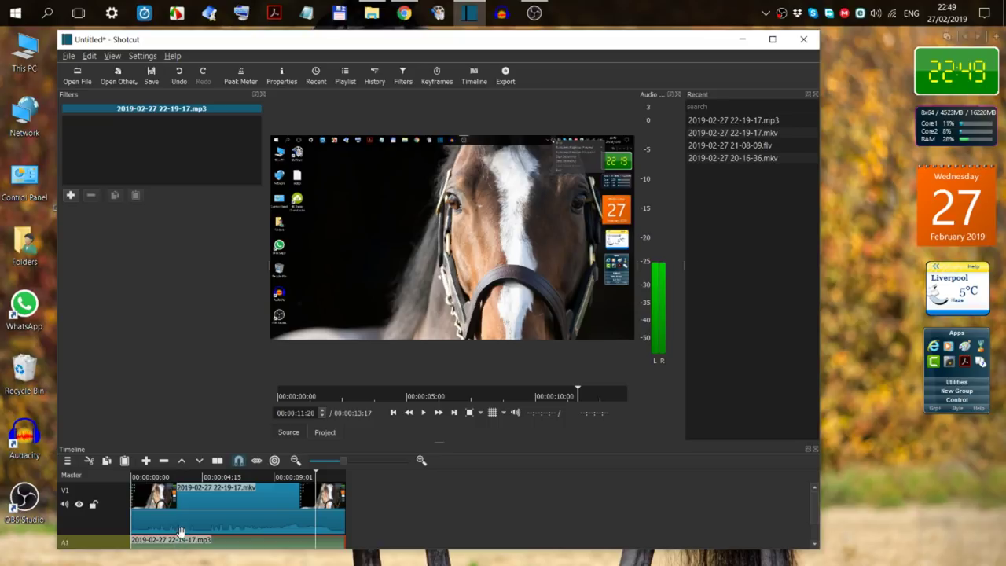
{"action": "right_click", "coordinate": [239, 544]}
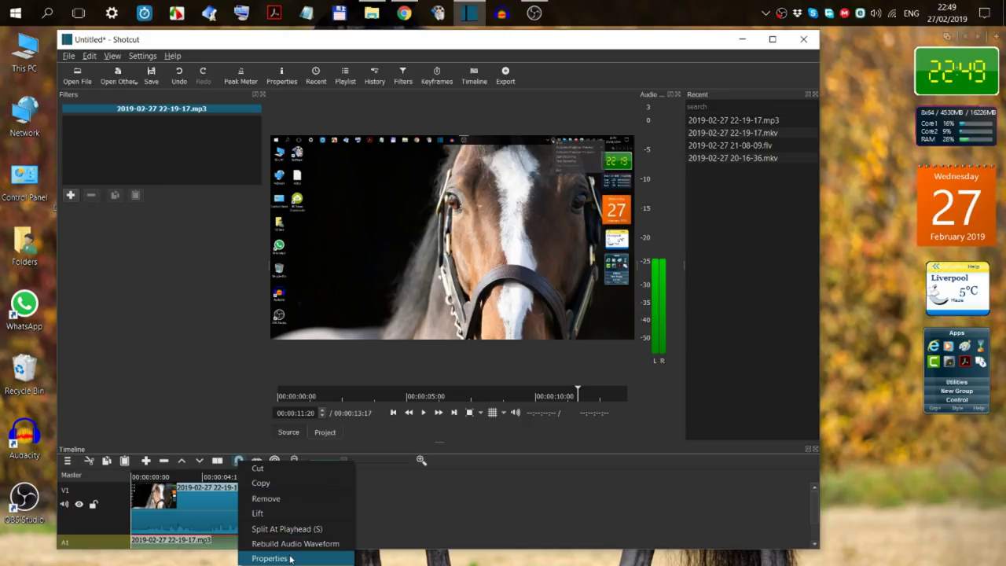
{"action": "left_click", "coordinate": [274, 504]}
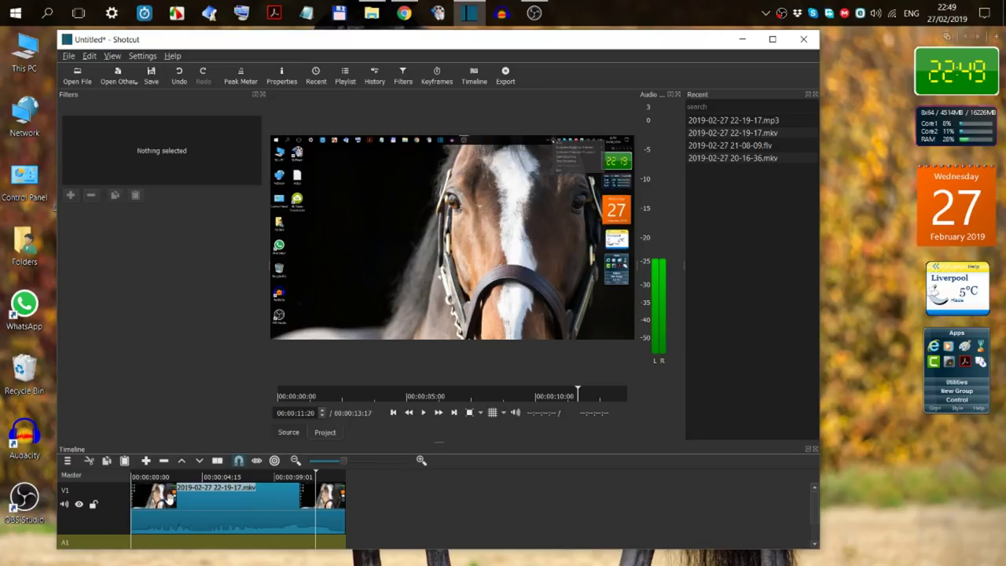
Play the timeline from the beginning with the video's own audio and pause at about 10 seconds
{"action": "left_click", "coordinate": [395, 412]}
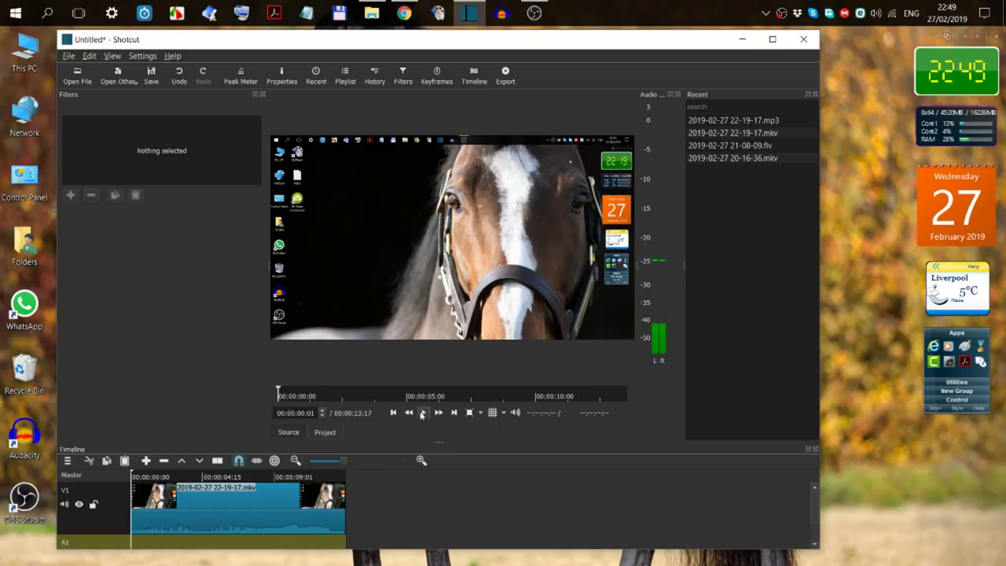
{"action": "left_click", "coordinate": [423, 413]}
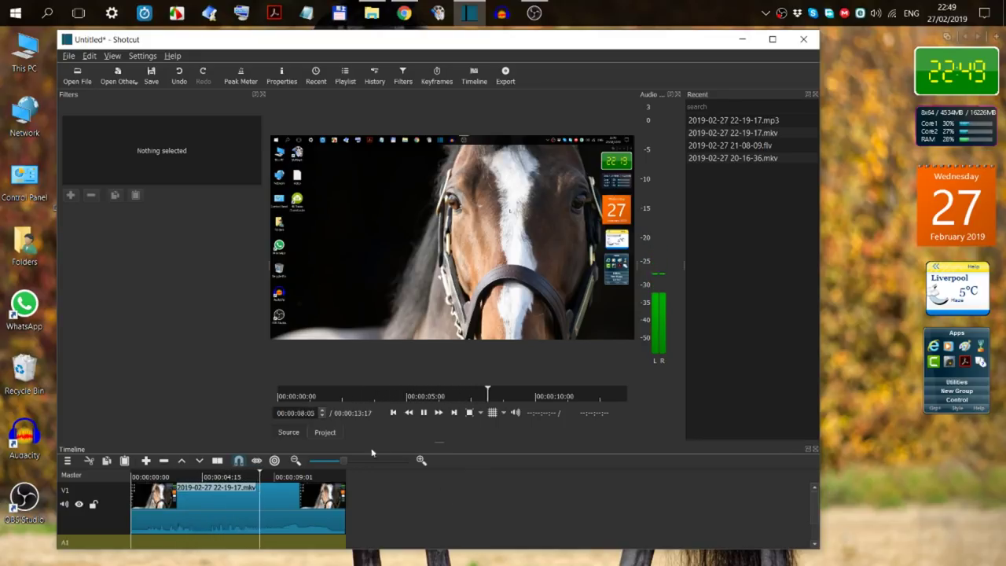
{"action": "left_click", "coordinate": [422, 412]}
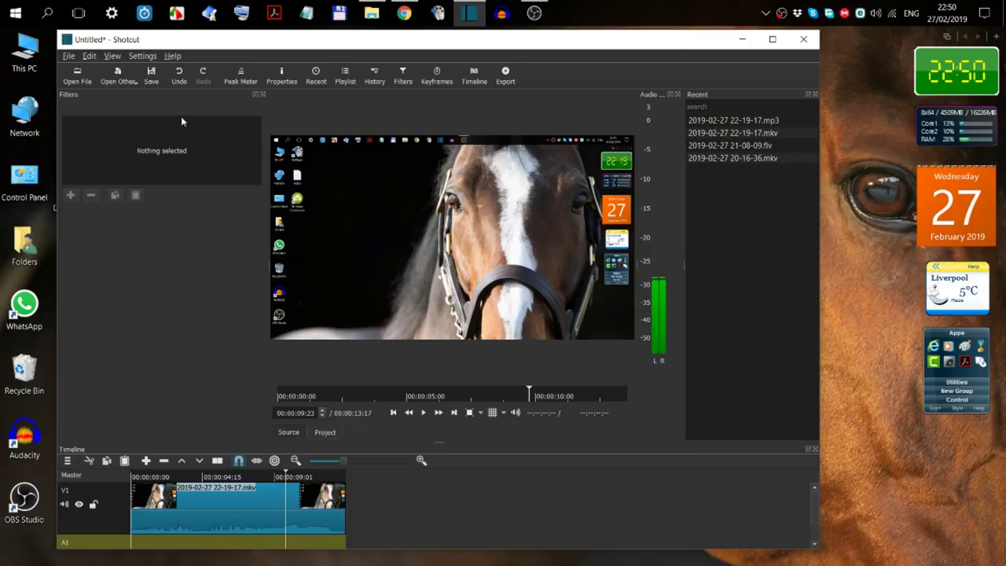
Export the timeline as iii.mp4 into the Videos folder and close Shotcut
{"action": "left_click", "coordinate": [505, 78]}
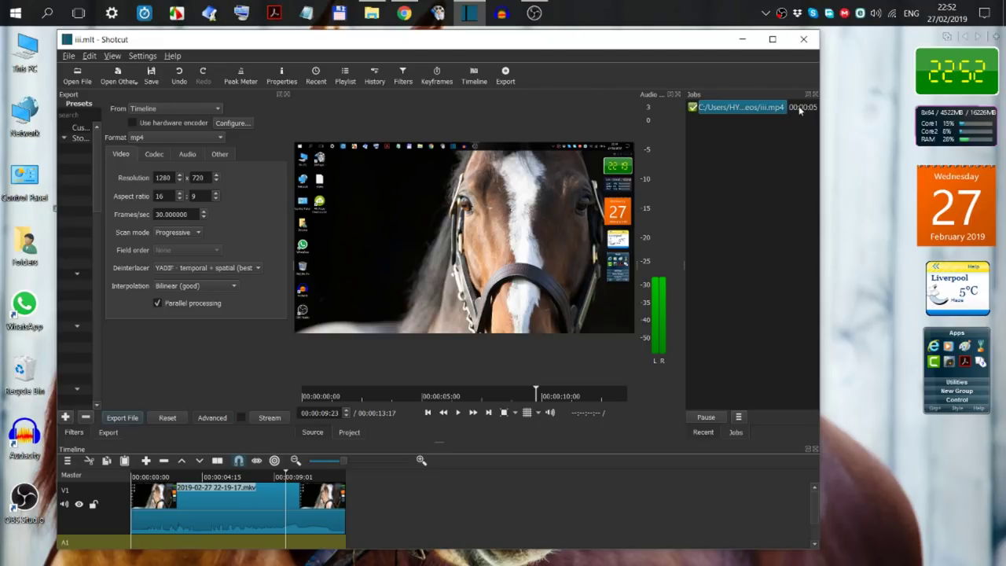
{"action": "left_click", "coordinate": [806, 41]}
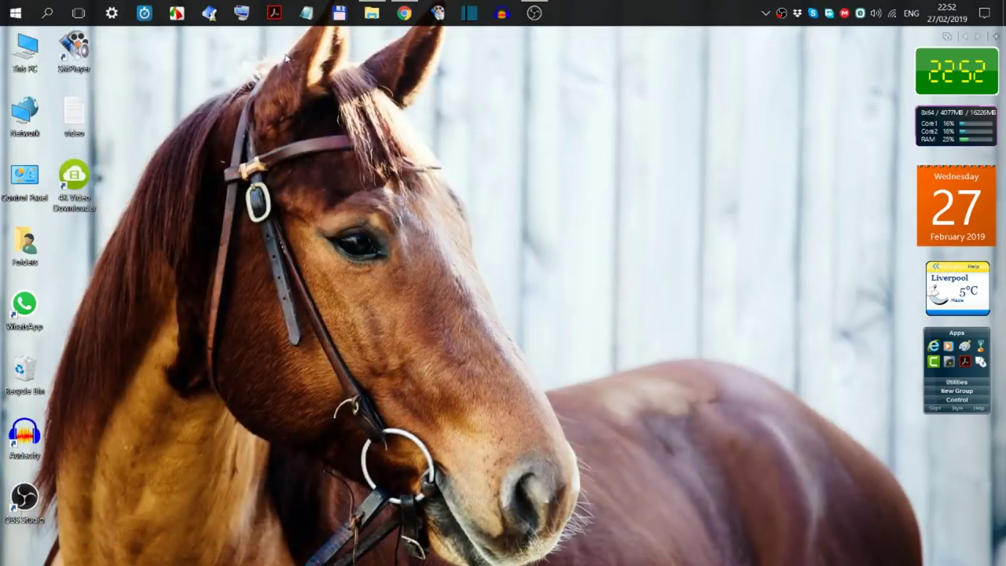
Switch to File Explorer, go to the Videos folder and play the exported video iii in SMPlayer
{"action": "left_click", "coordinate": [372, 14]}
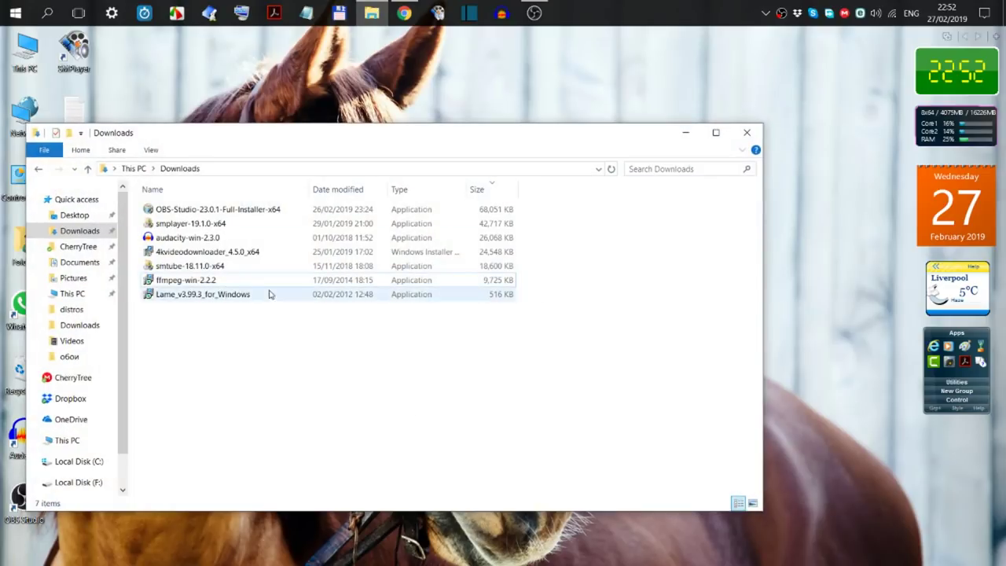
{"action": "left_click", "coordinate": [70, 341]}
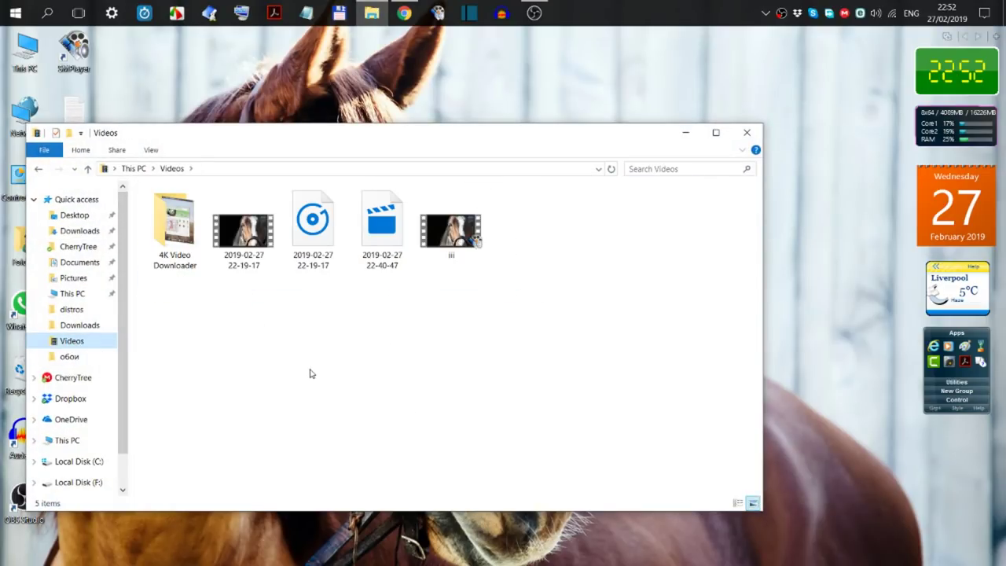
{"action": "left_click", "coordinate": [732, 499]}
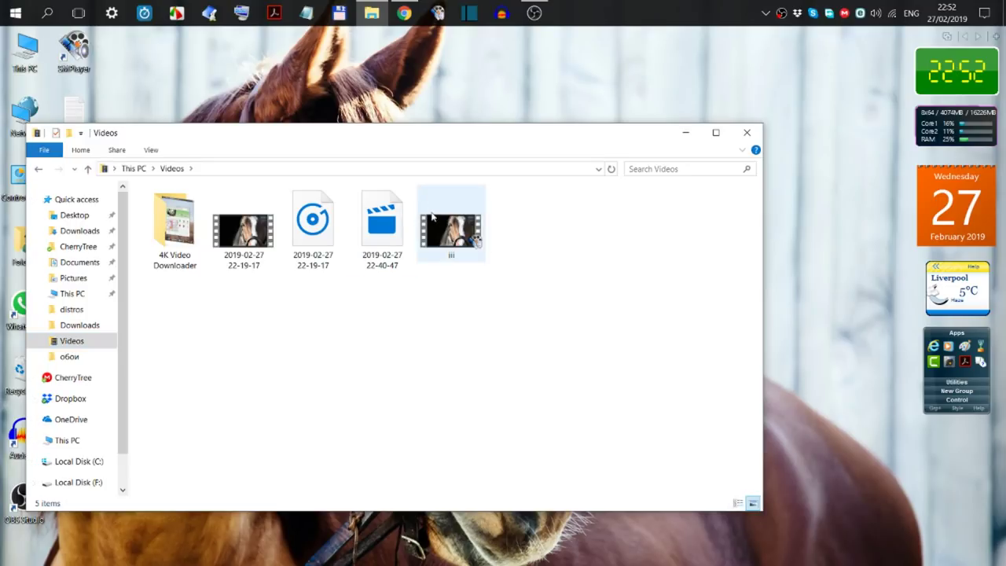
{"action": "left_click", "coordinate": [477, 242]}
{"action": "double_click", "coordinate": [476, 242]}
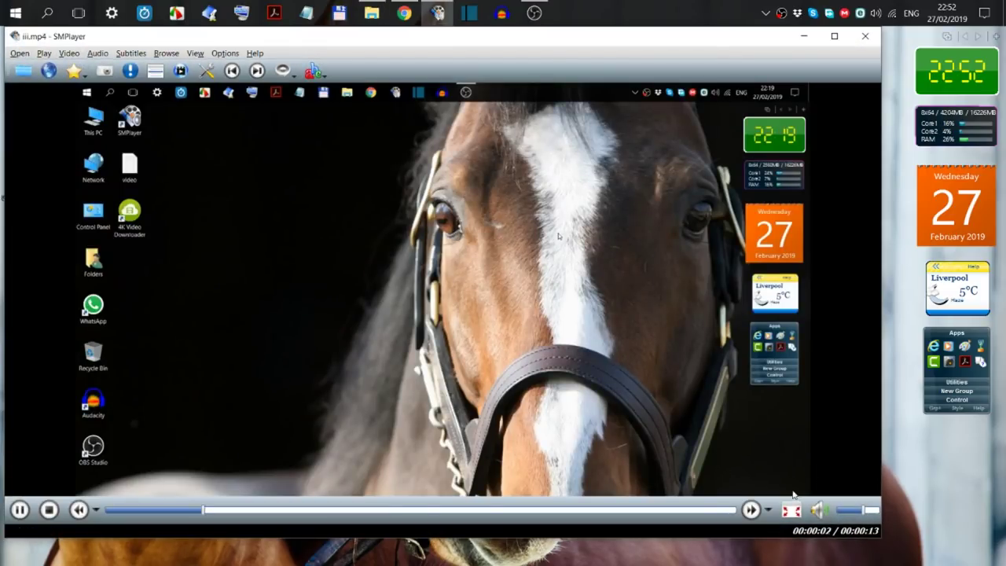
Raise the SMPlayer volume to 79% and the Windows speaker volume to 100
{"action": "left_click", "coordinate": [871, 510]}
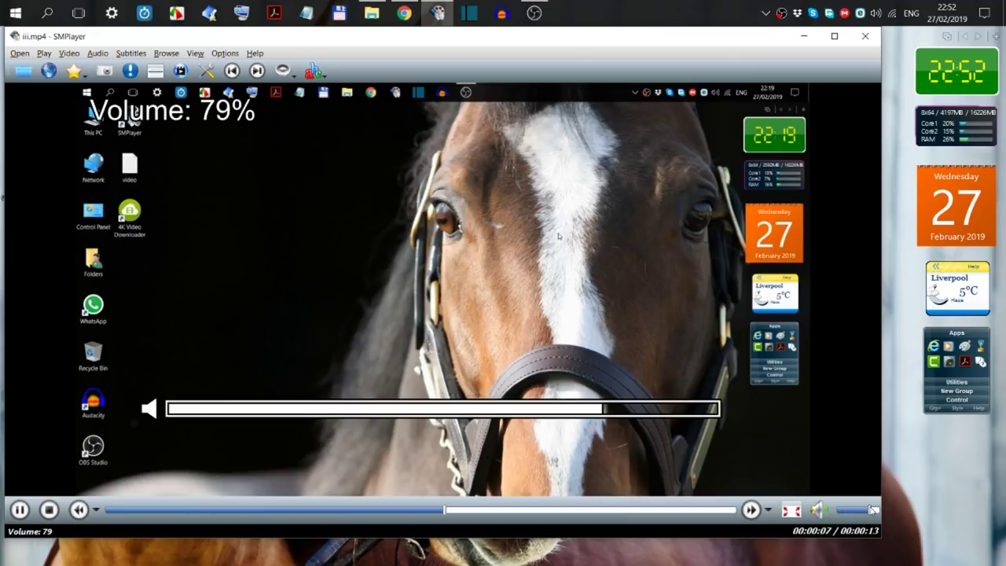
{"action": "left_click", "coordinate": [875, 14]}
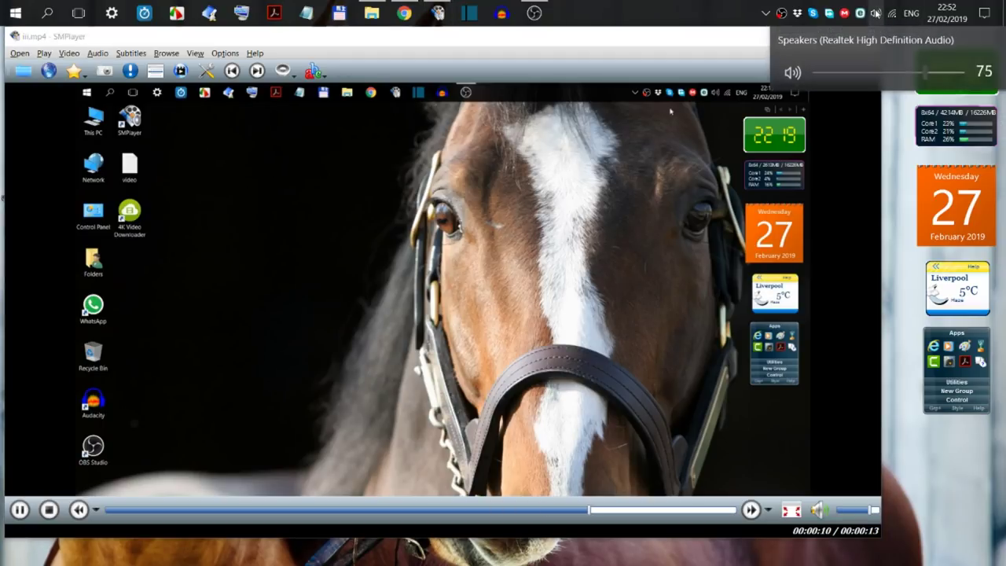
{"action": "left_click_drag", "start_coordinate": [926, 72], "coordinate": [971, 92]}
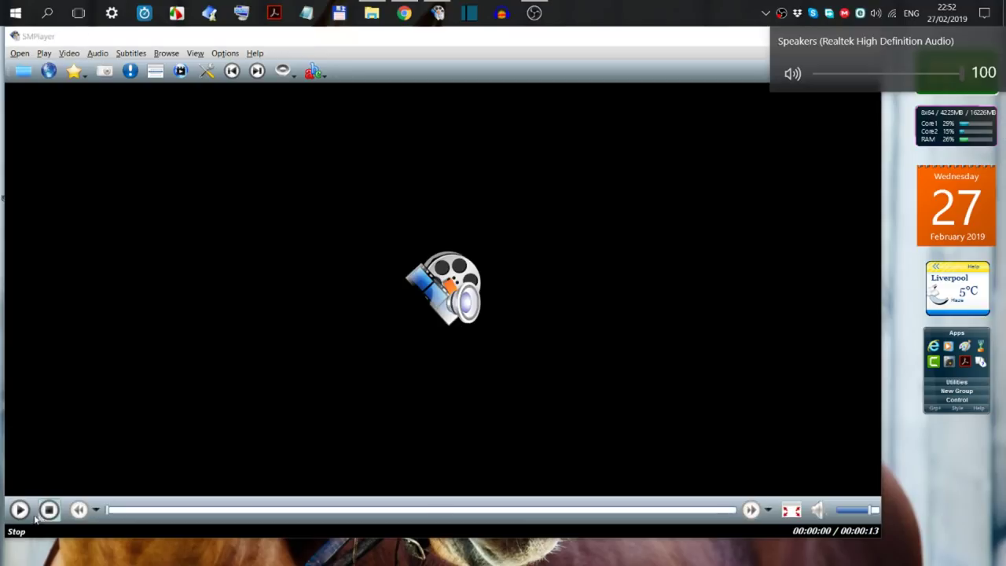
Replay iii.mp4 from the beginning and raise the SMPlayer volume to its maximum
{"action": "left_click", "coordinate": [20, 510]}
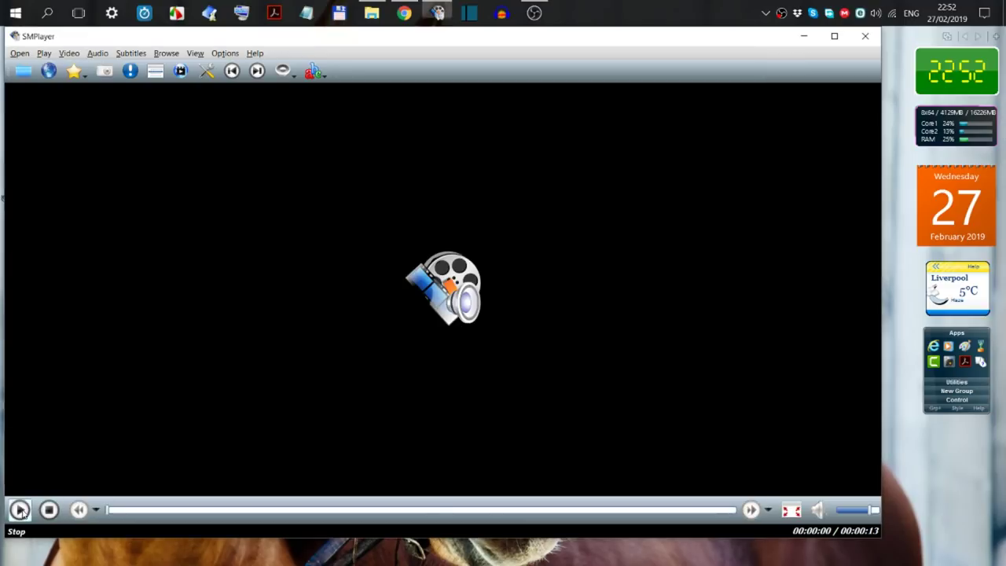
{"action": "left_click", "coordinate": [20, 510]}
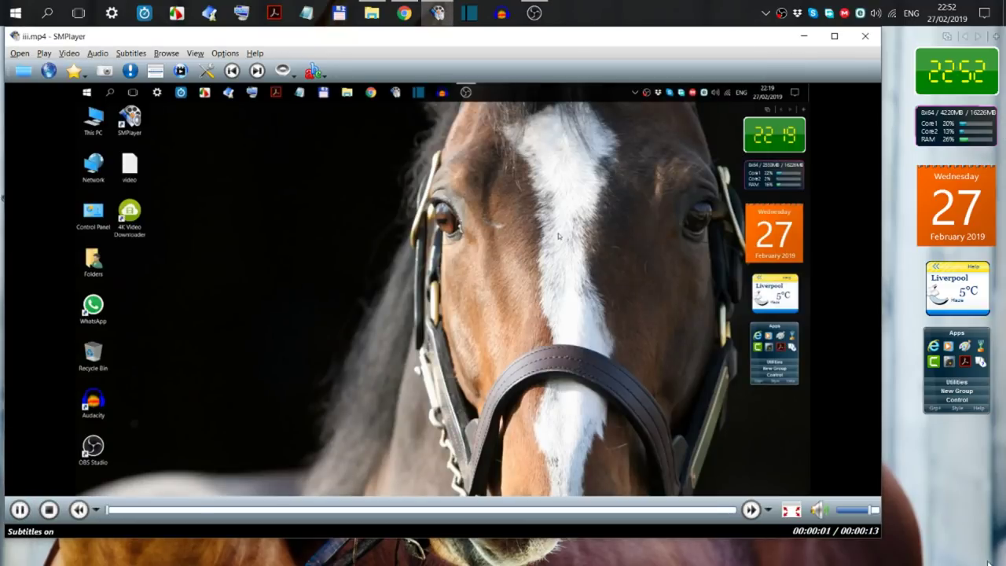
{"action": "left_click", "coordinate": [871, 510]}
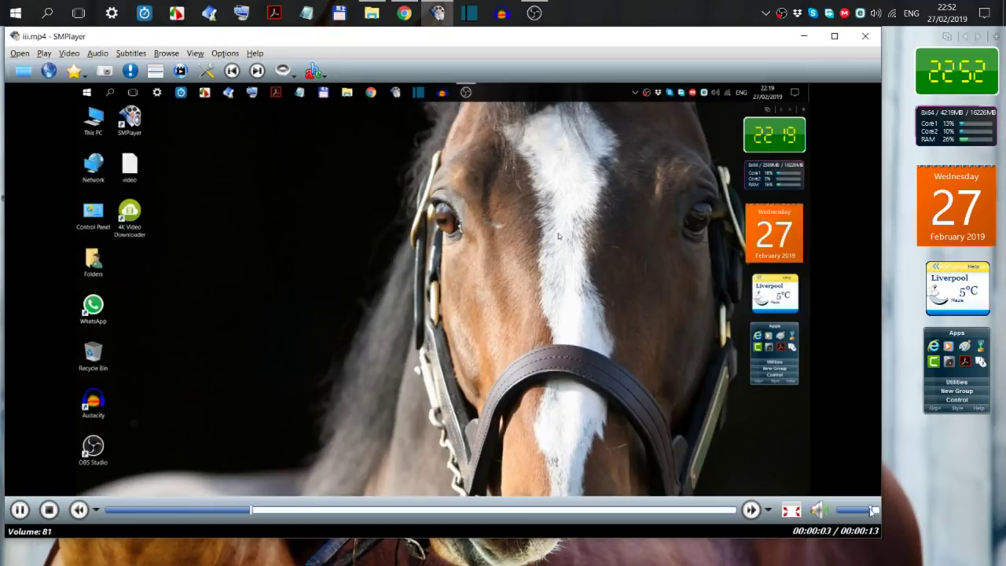
{"action": "left_click_drag", "start_coordinate": [873, 510], "coordinate": [879, 510]}
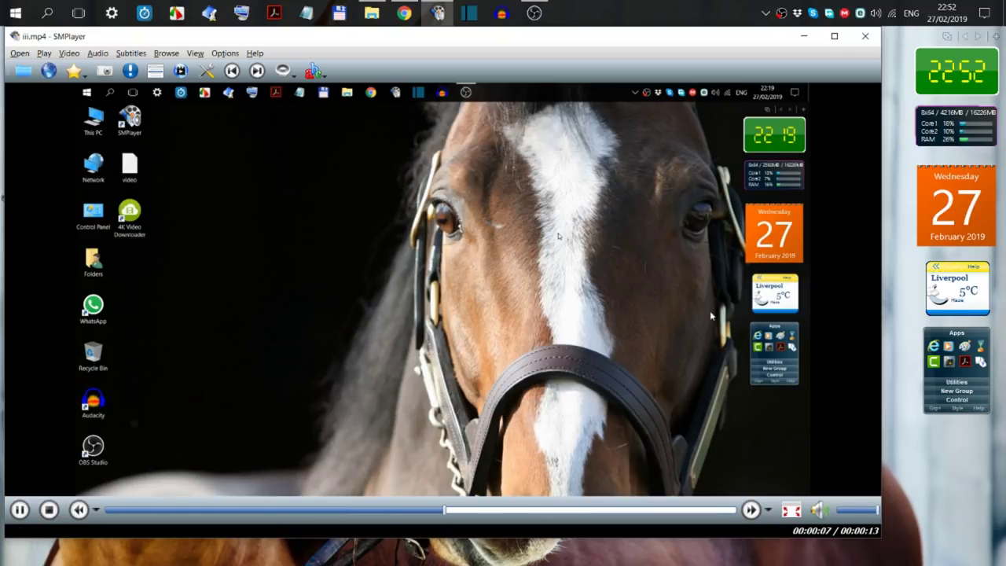
Close the video player and the Videos folder window, and open the Downloads folder under This PC in File Explorer
{"action": "left_click", "coordinate": [865, 37]}
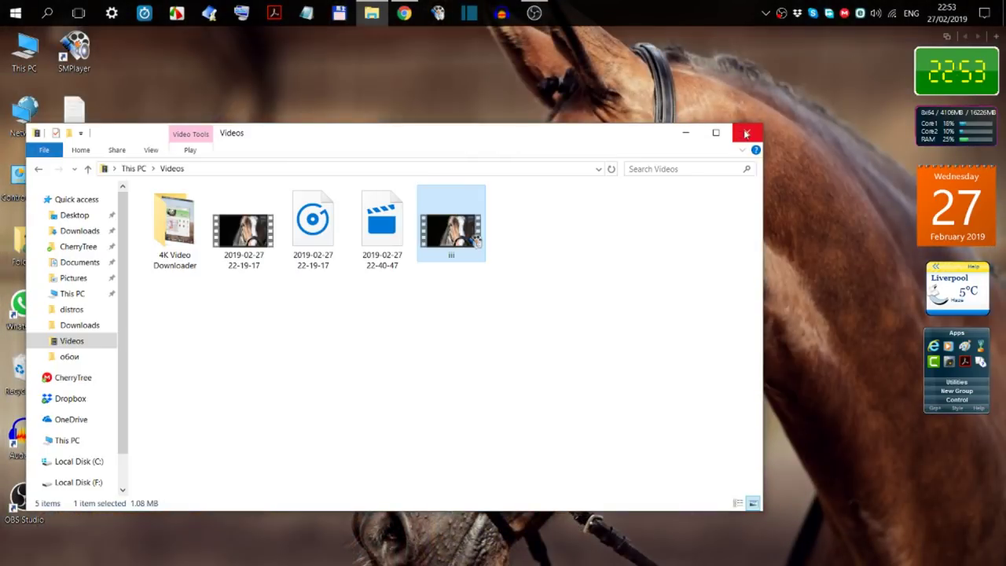
{"action": "left_click", "coordinate": [746, 134]}
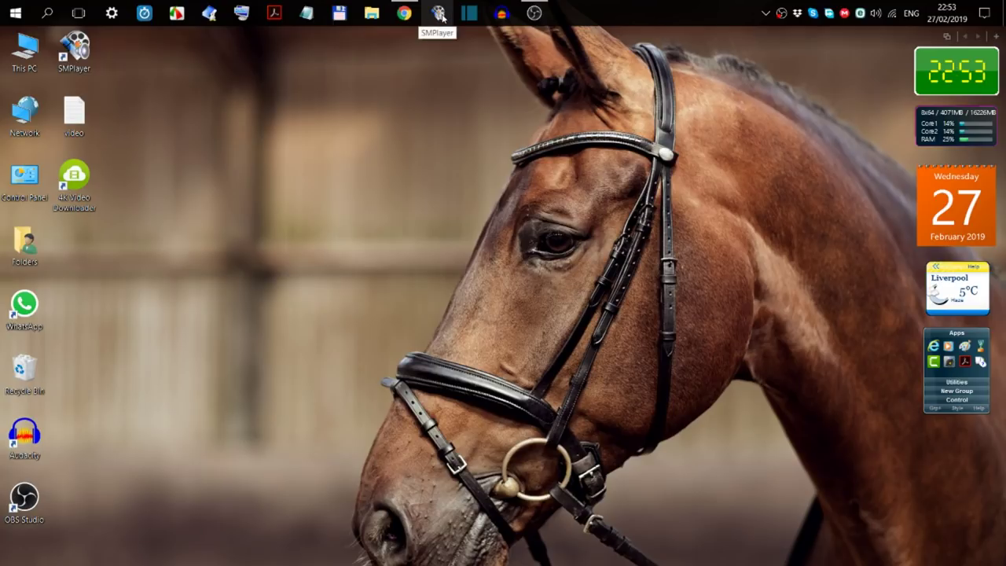
{"action": "left_click", "coordinate": [373, 13]}
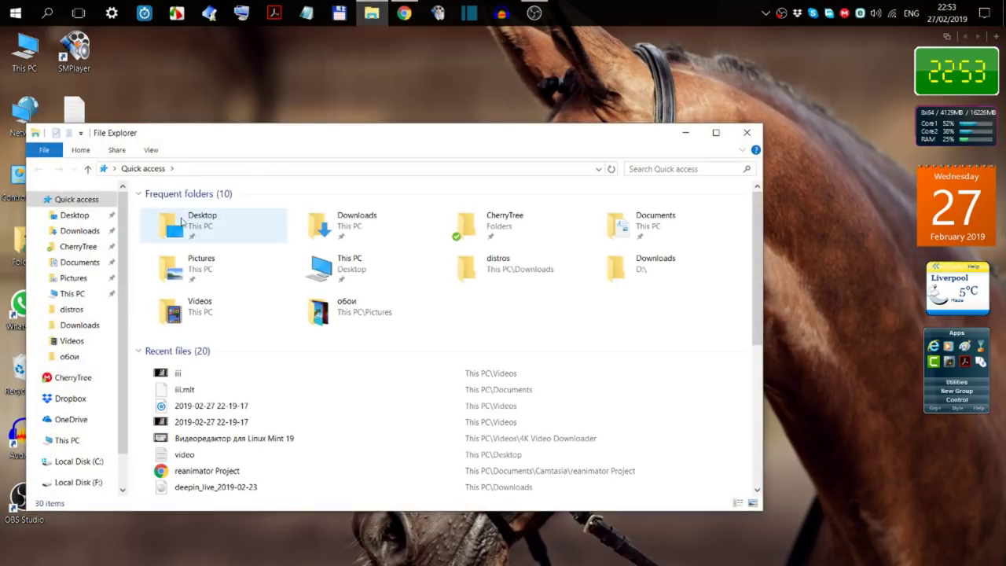
{"action": "left_click", "coordinate": [83, 325]}
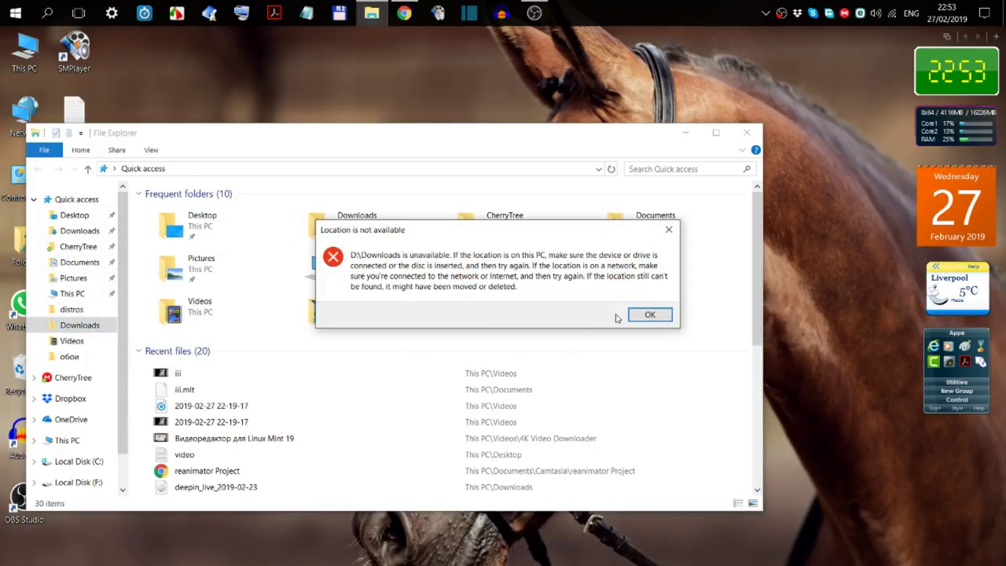
{"action": "left_click", "coordinate": [650, 315]}
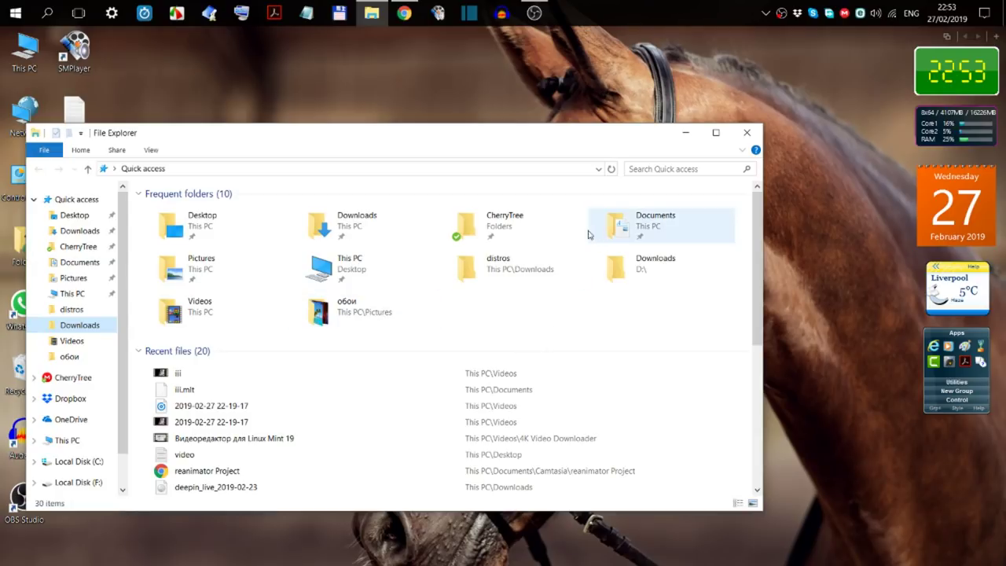
{"action": "left_click", "coordinate": [80, 230]}
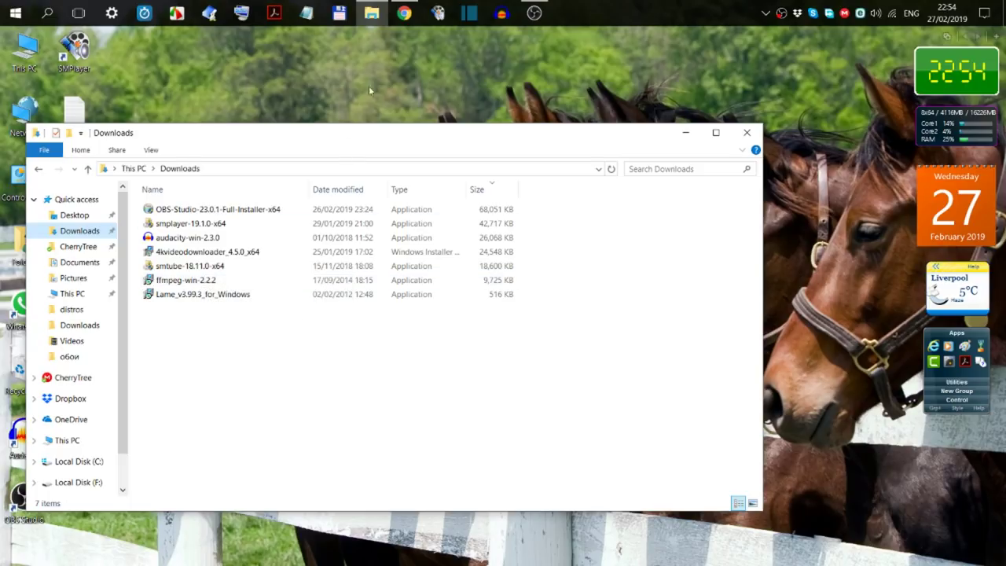
Switch to SMPlayer, open its SMTube video browser, search for "чиж" and play the result Фантом - Чиж
{"action": "left_click", "coordinate": [437, 12]}
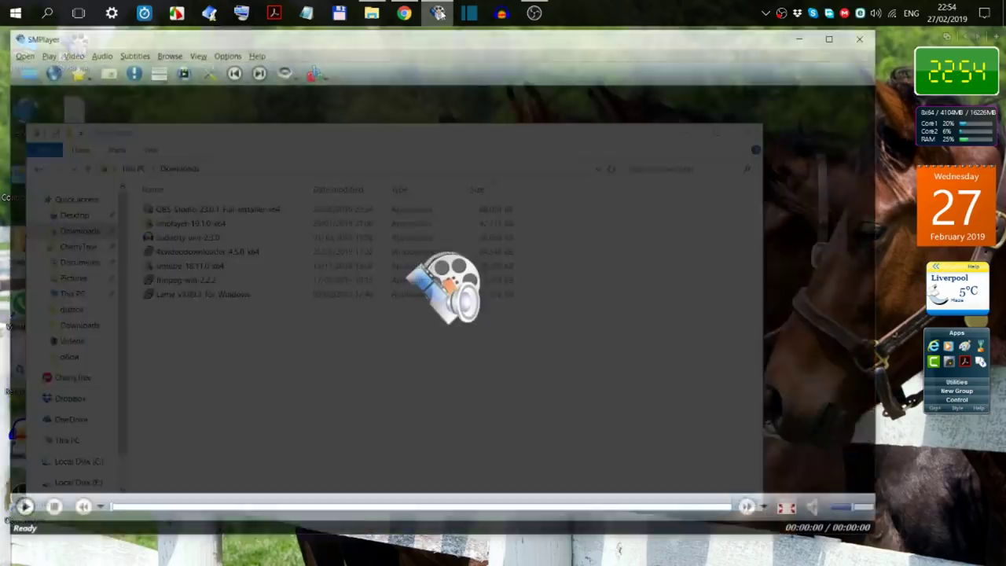
{"action": "left_click", "coordinate": [181, 73]}
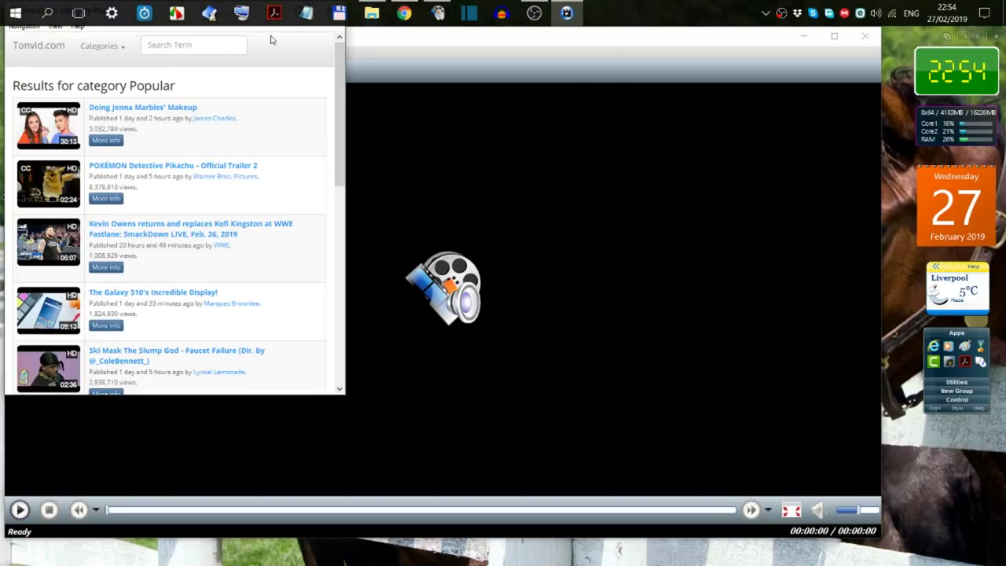
{"action": "left_click", "coordinate": [182, 48]}
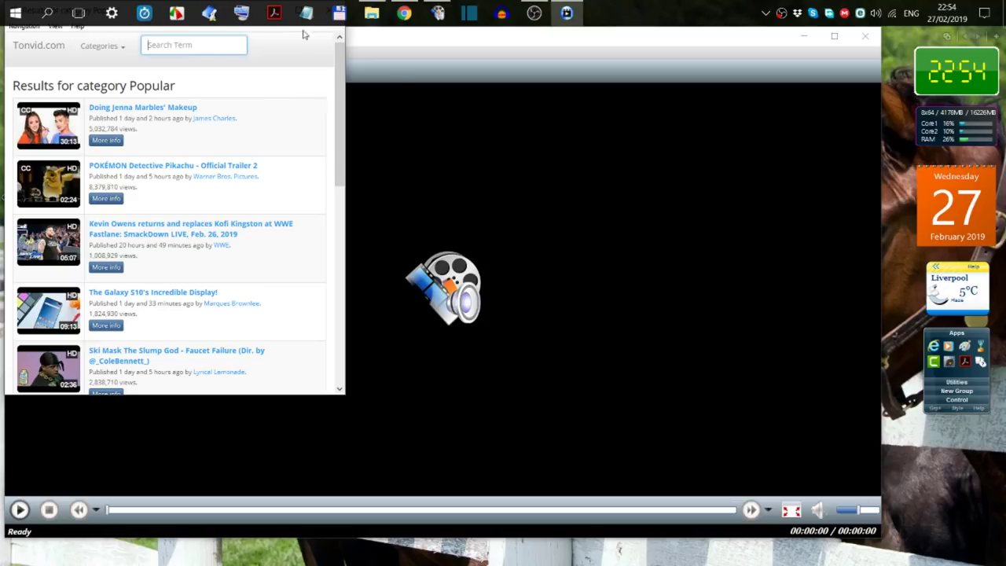
{"action": "left_click", "coordinate": [240, 14]}
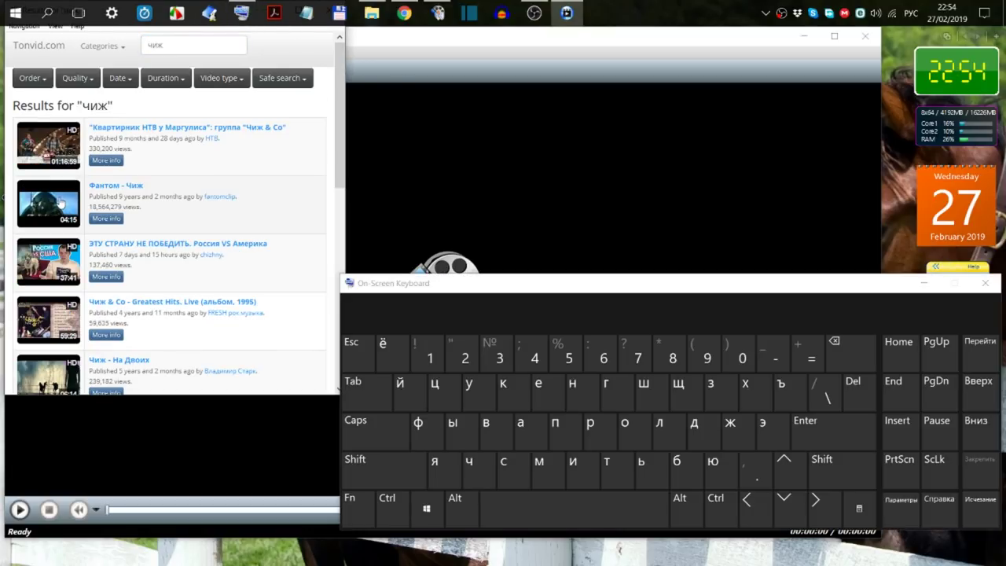
{"action": "left_click", "coordinate": [63, 206]}
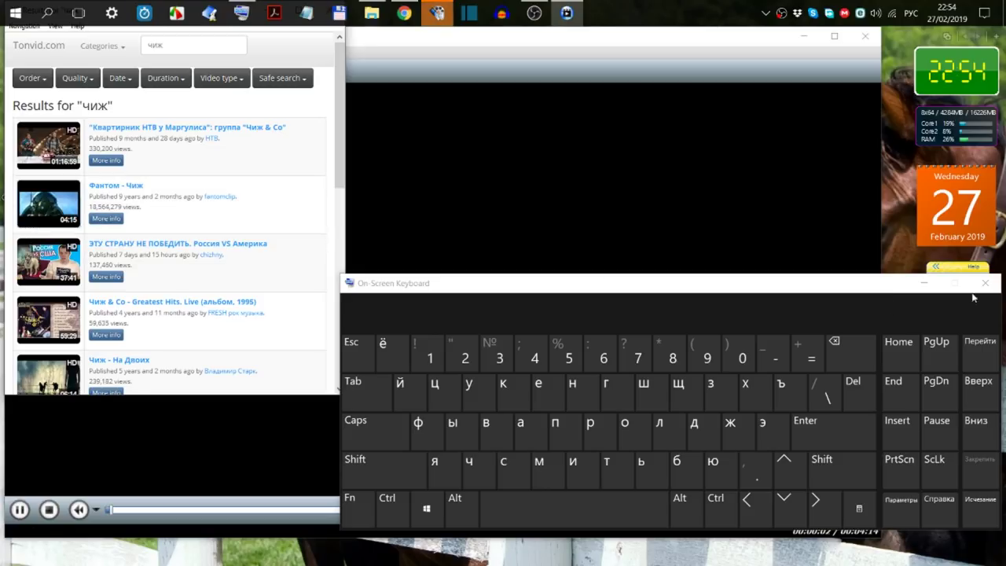
Bring the playing video in front of the other windows, set the SMPlayer volume to 64 and pause playback
{"action": "left_click", "coordinate": [926, 285]}
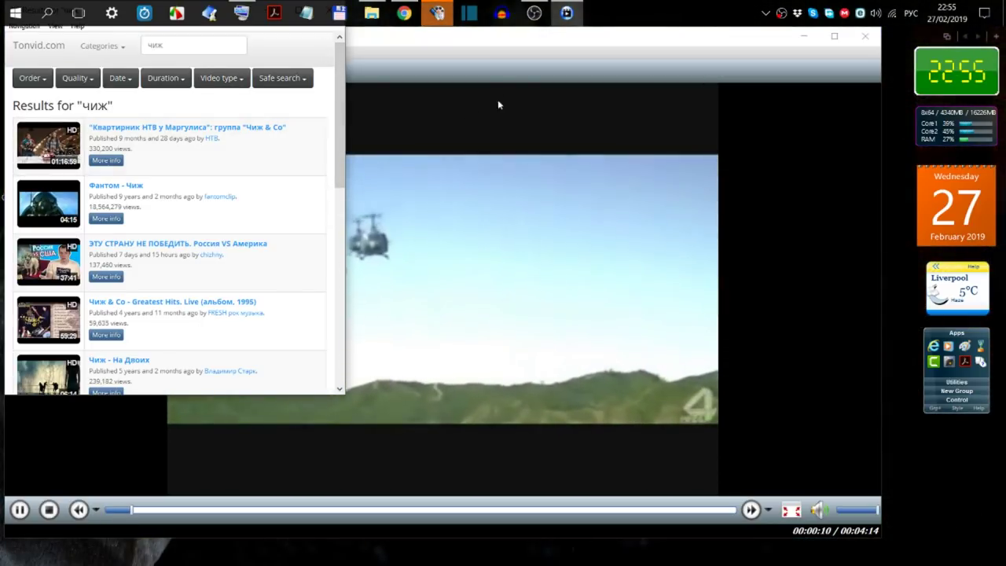
{"action": "left_click", "coordinate": [692, 39]}
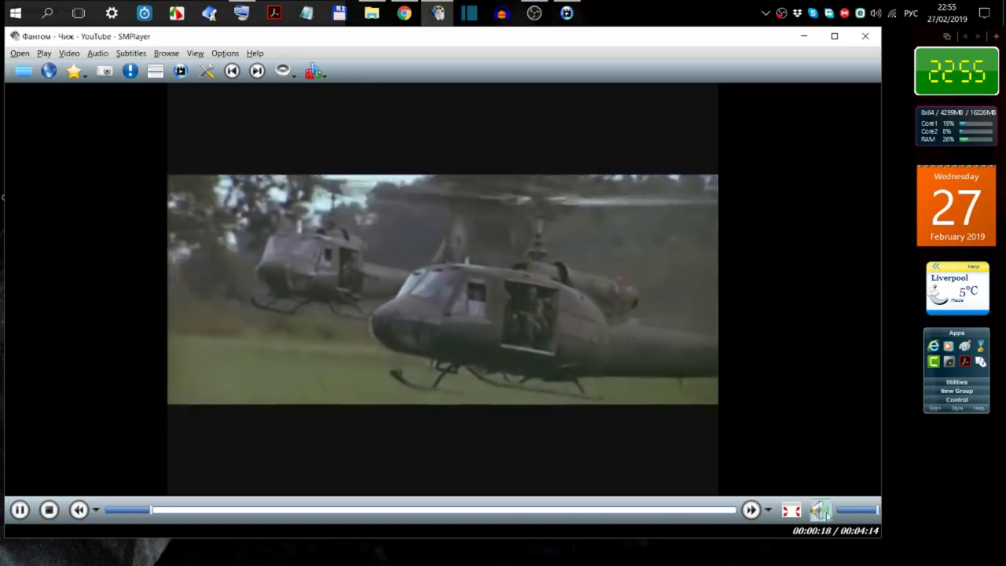
{"action": "left_click", "coordinate": [857, 512]}
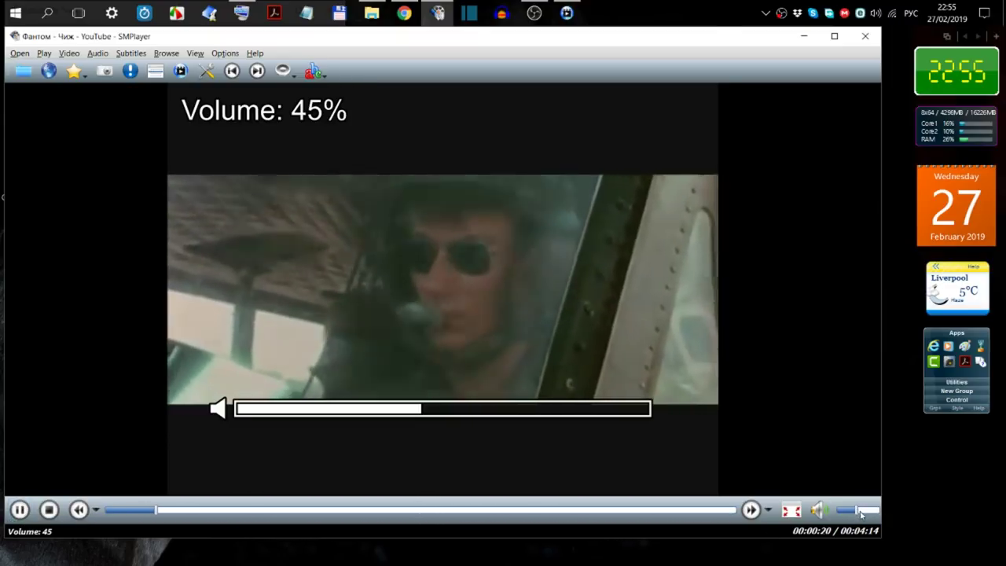
{"action": "left_click", "coordinate": [865, 512]}
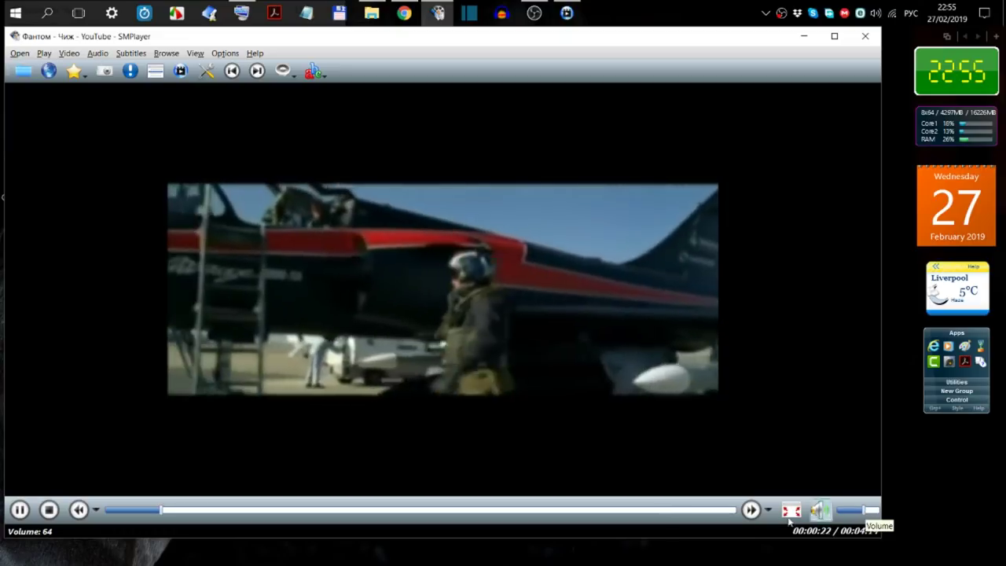
{"action": "left_click", "coordinate": [20, 511]}
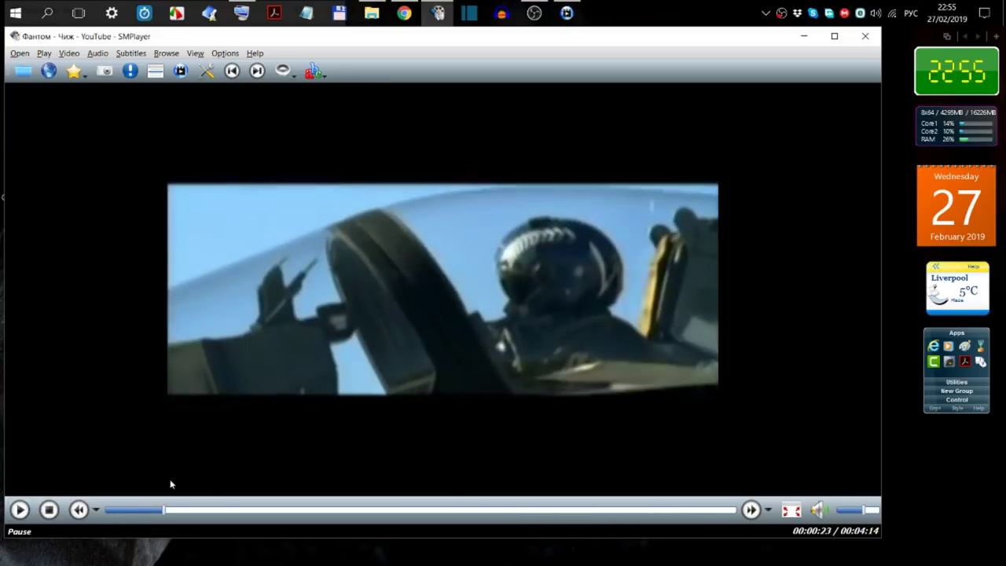
Close SMPlayer and quit the SMTube video browser
{"action": "left_click", "coordinate": [867, 38]}
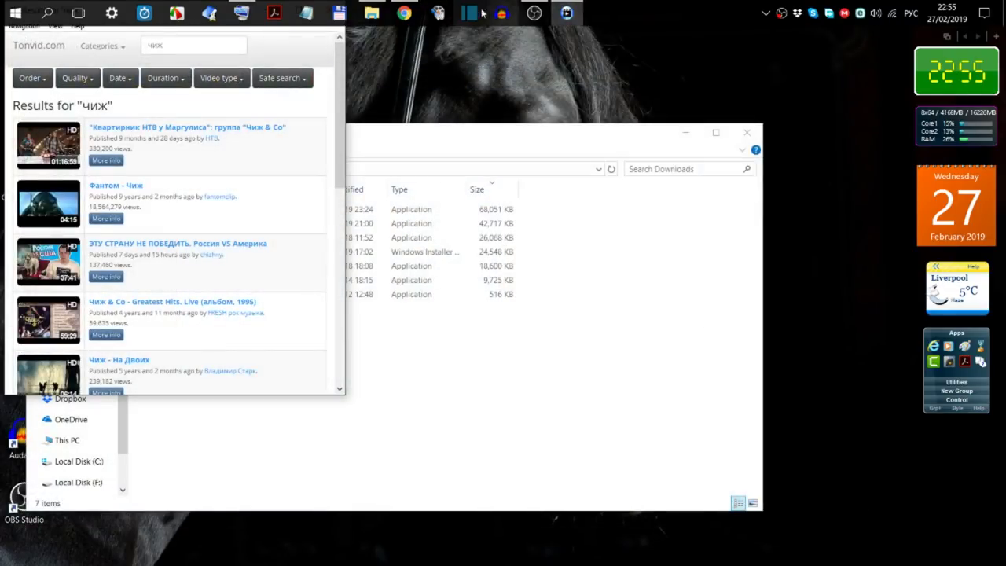
{"action": "left_click", "coordinate": [32, 27]}
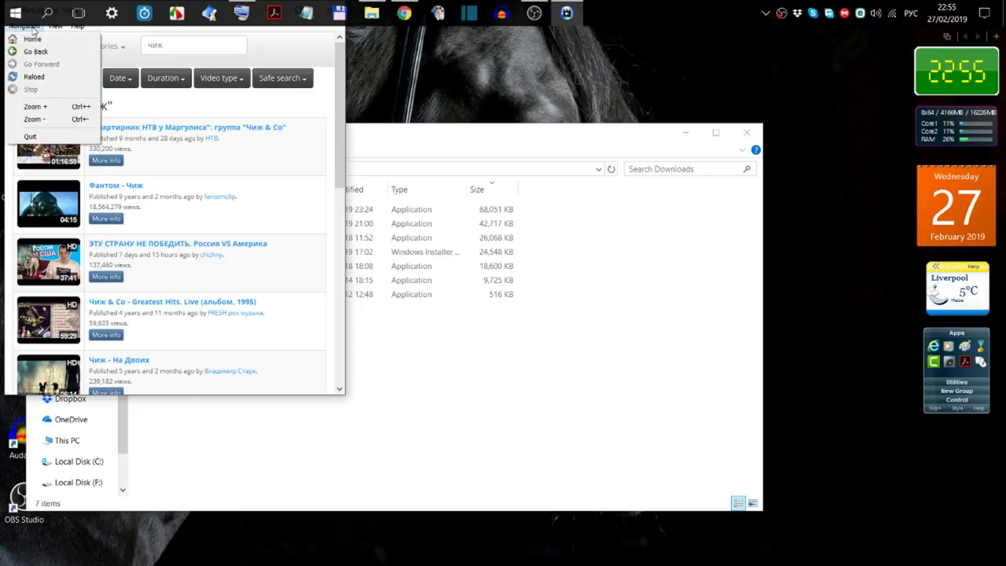
{"action": "left_click", "coordinate": [30, 137]}
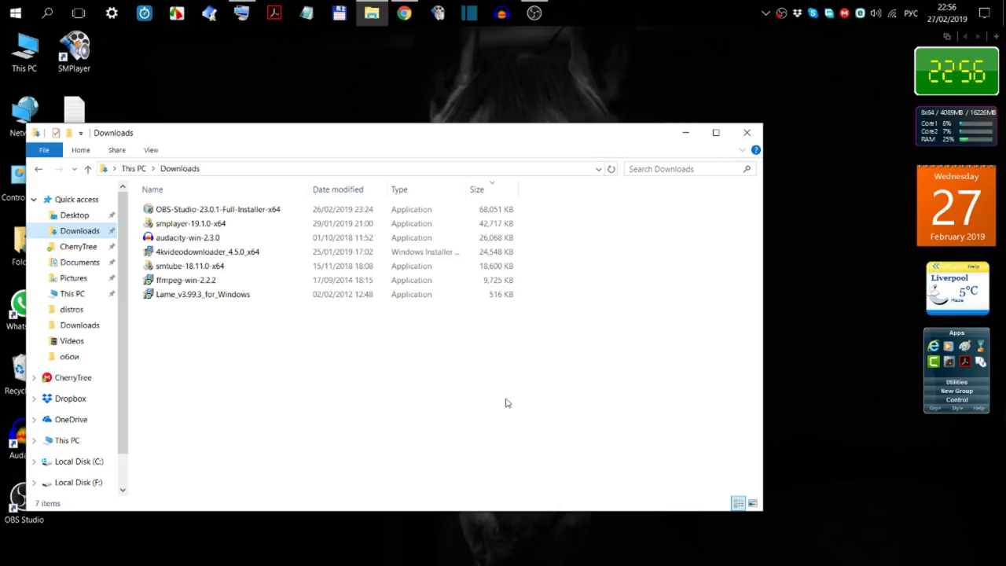
Open CherryTree to view the Обо мне notes page and close it again
{"action": "left_click", "coordinate": [18, 14]}
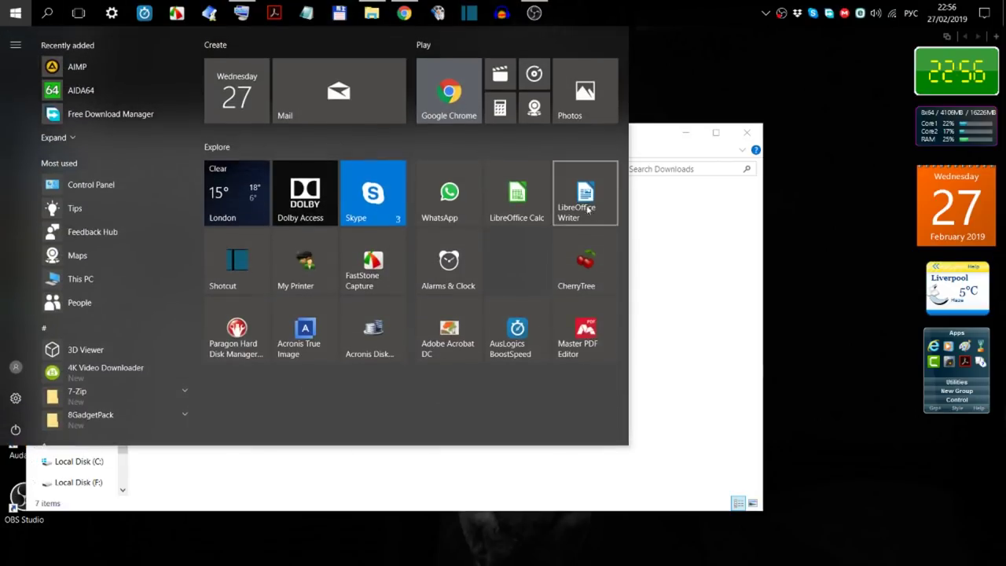
{"action": "left_click", "coordinate": [593, 266]}
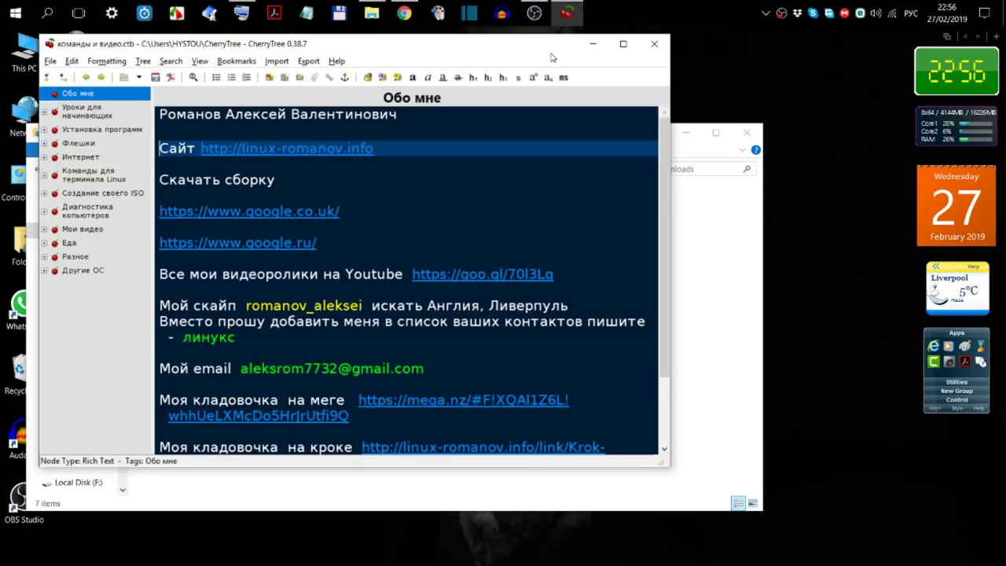
{"action": "left_click", "coordinate": [655, 46]}
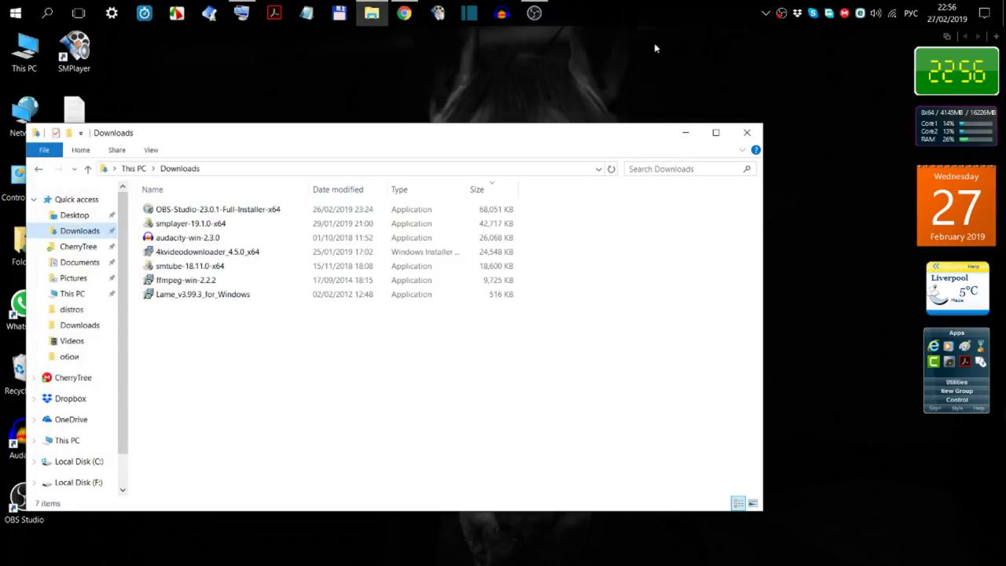
Close the Downloads folder window and switch to Chrome with the audacity folder on the КРОК cloud drive
{"action": "left_click", "coordinate": [749, 133]}
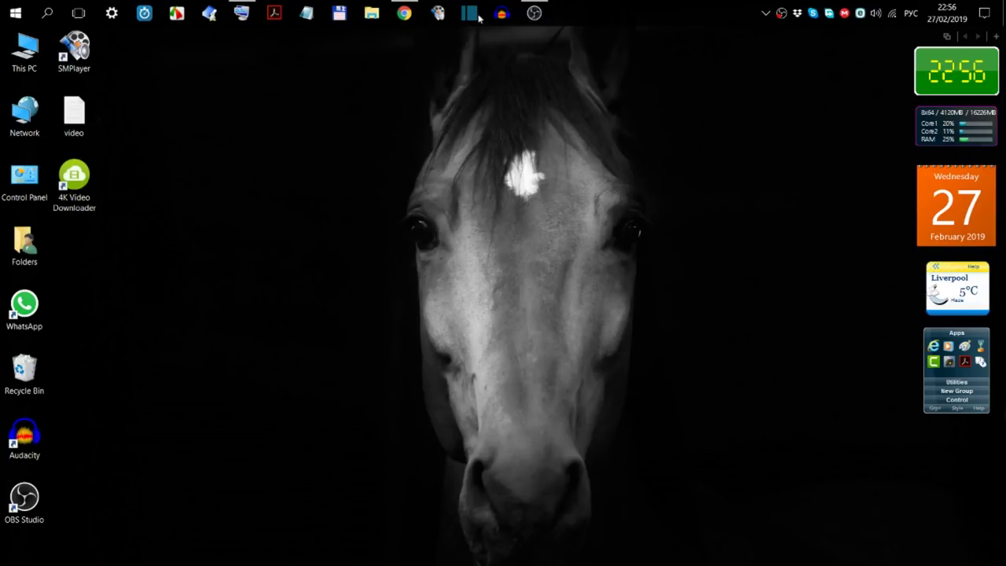
{"action": "left_click", "coordinate": [404, 14]}
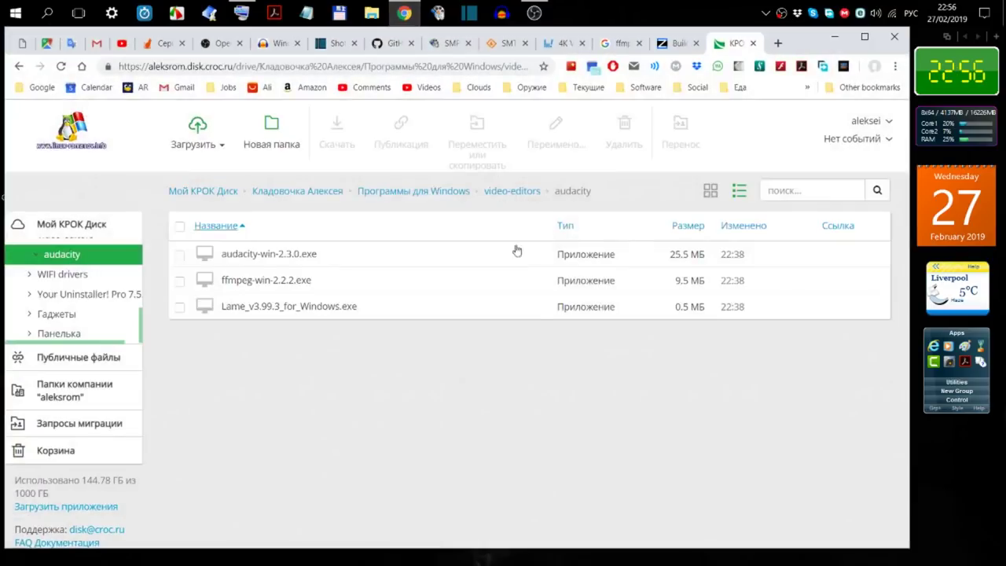